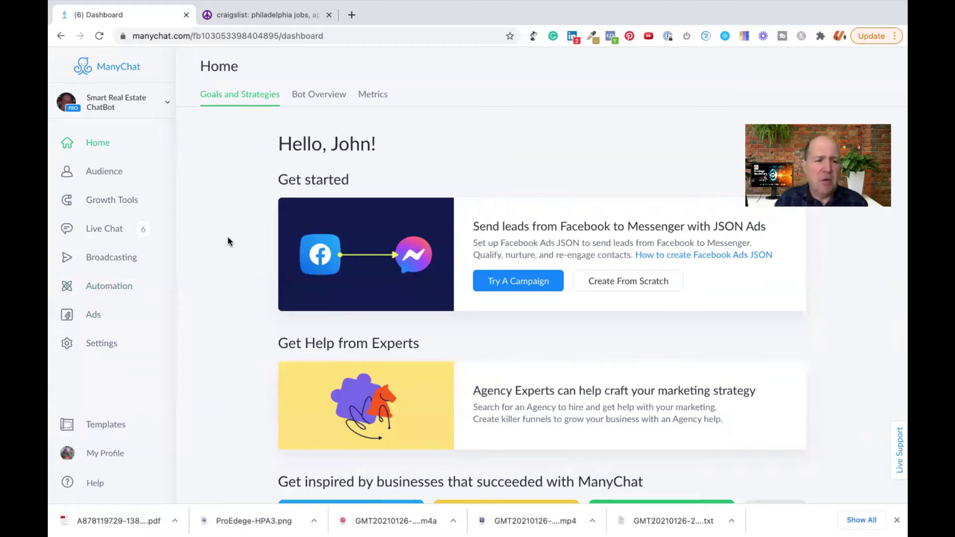
Step: Show the Automation flows list and search it for 'craig'
left_click(105, 285)
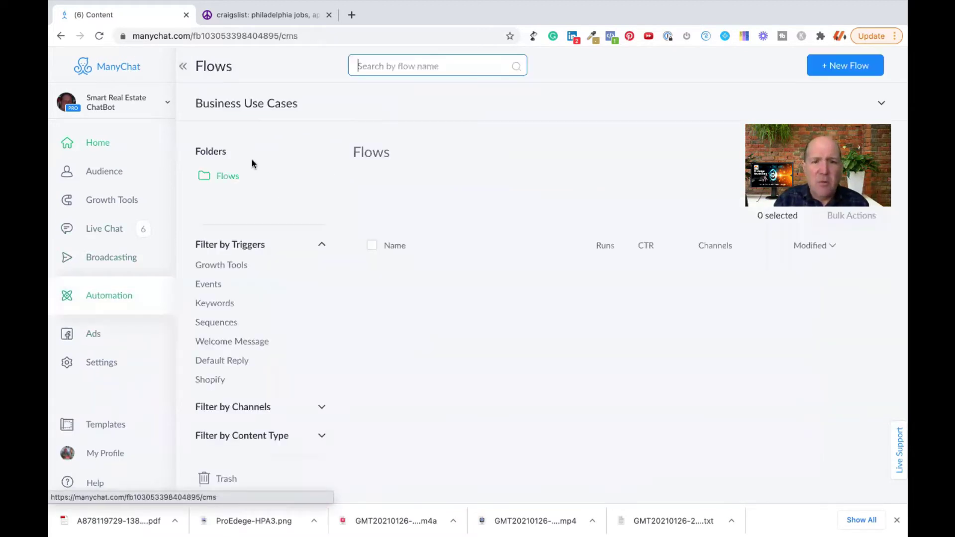
type("cr")
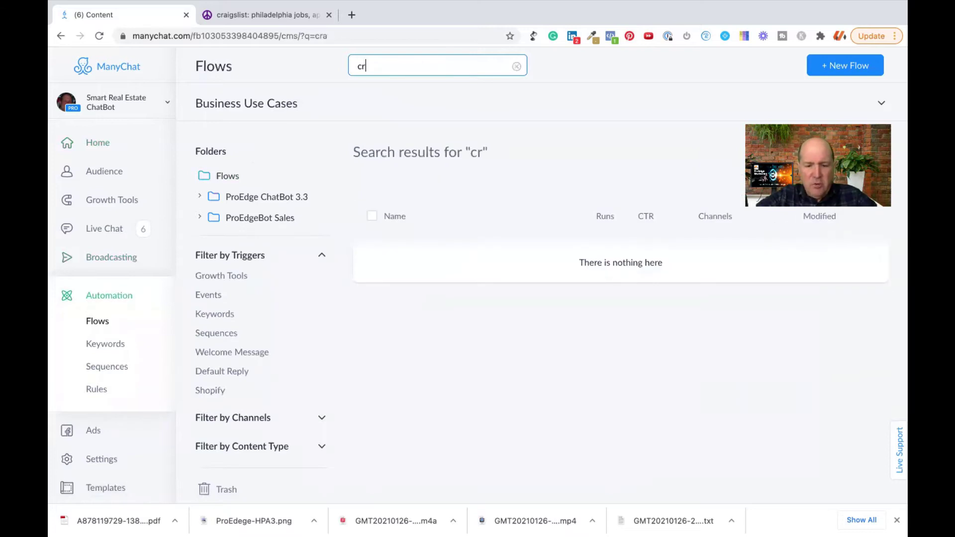
type("aig")
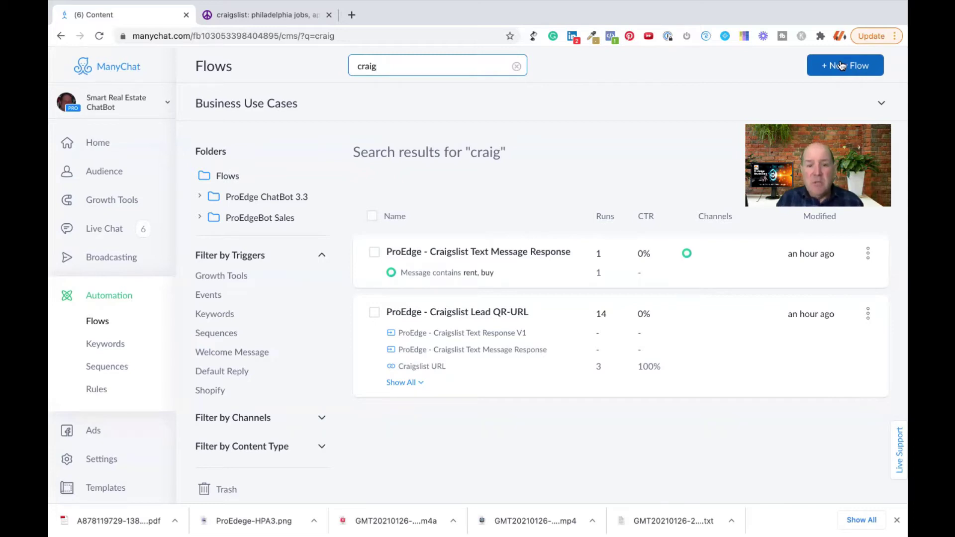
Step: Open the ProEdge - Craigslist Lead QR-URL flow, hide its stats panel, and switch to edit mode
left_click(503, 315)
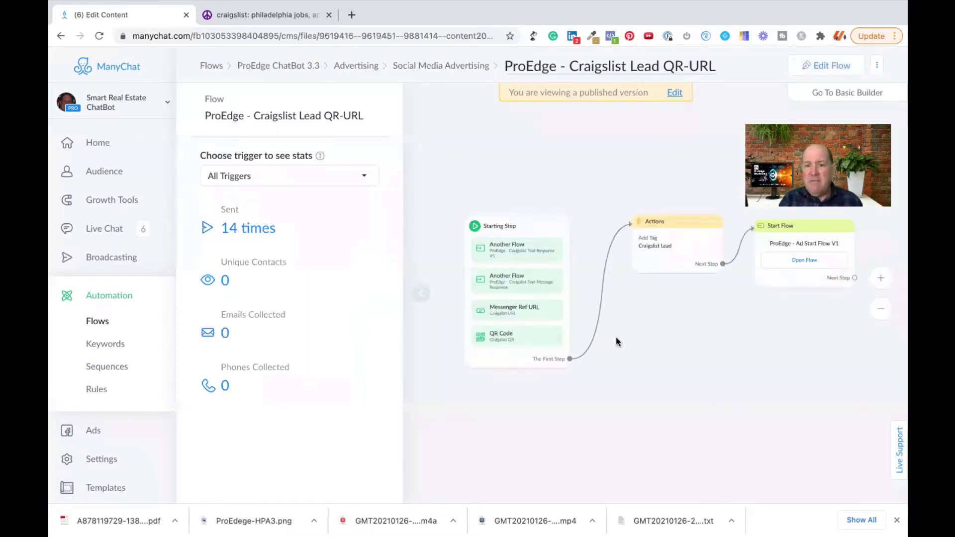
left_click_drag(669, 343, 624, 345)
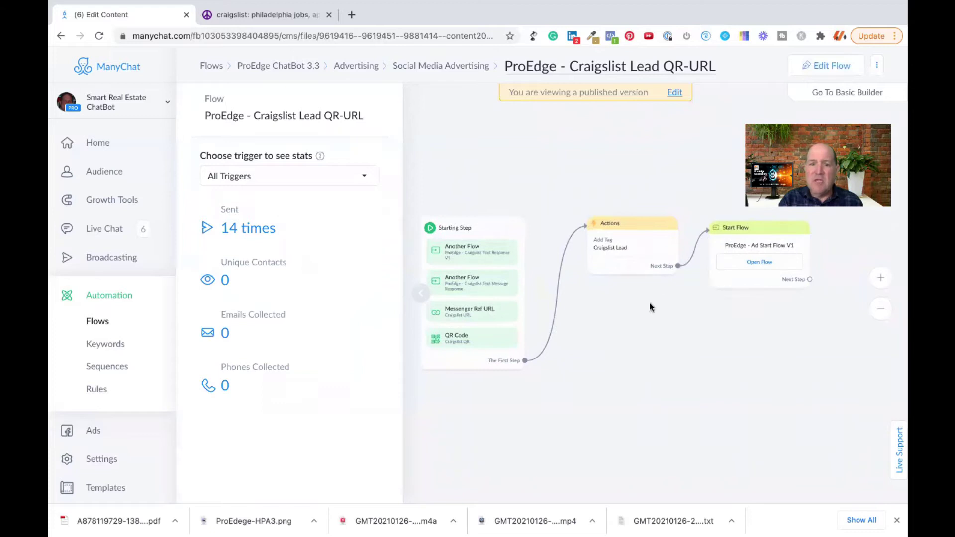
left_click(421, 294)
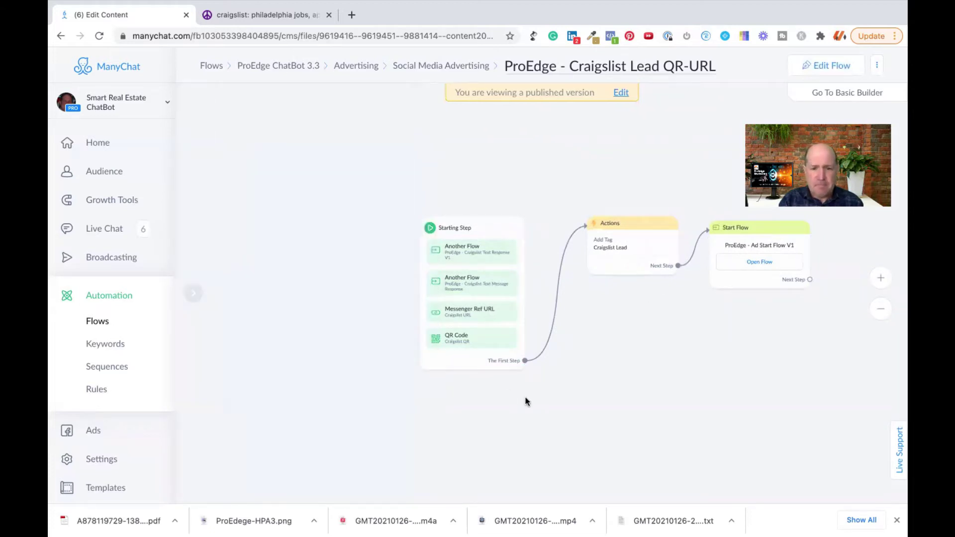
left_click_drag(527, 401, 486, 399)
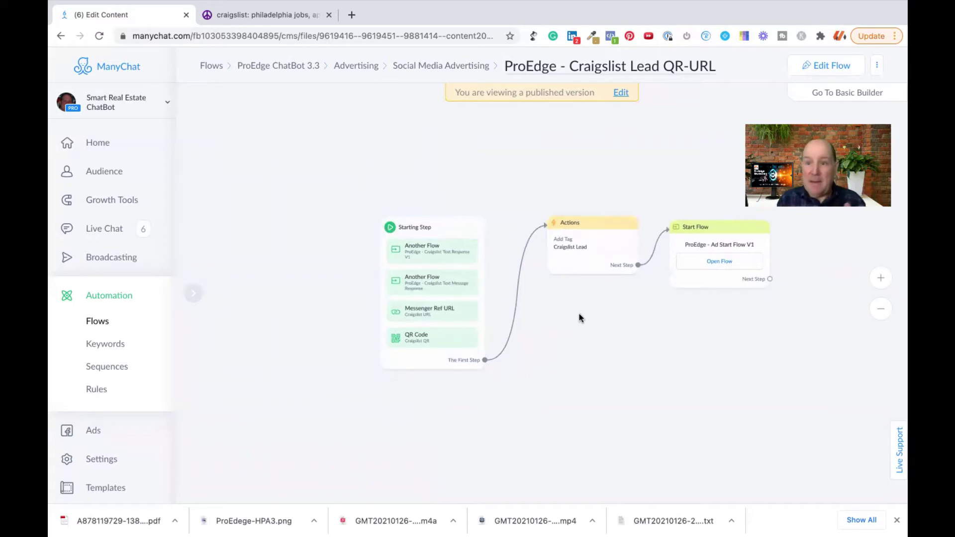
left_click(823, 65)
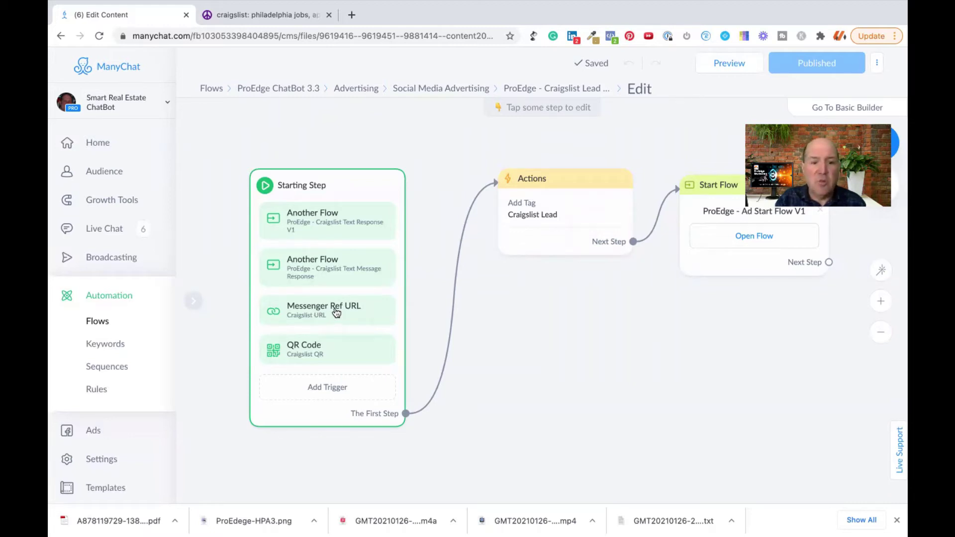
Step: Browse all trigger types without adding one, then open the Starting Step's four-trigger list
left_click(335, 388)
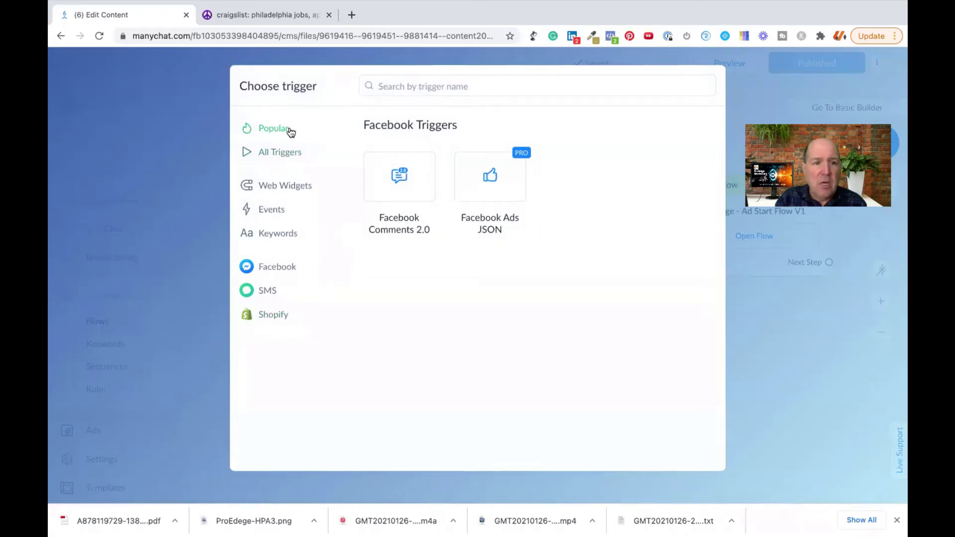
left_click(285, 153)
scroll(401, 243, "down", 10)
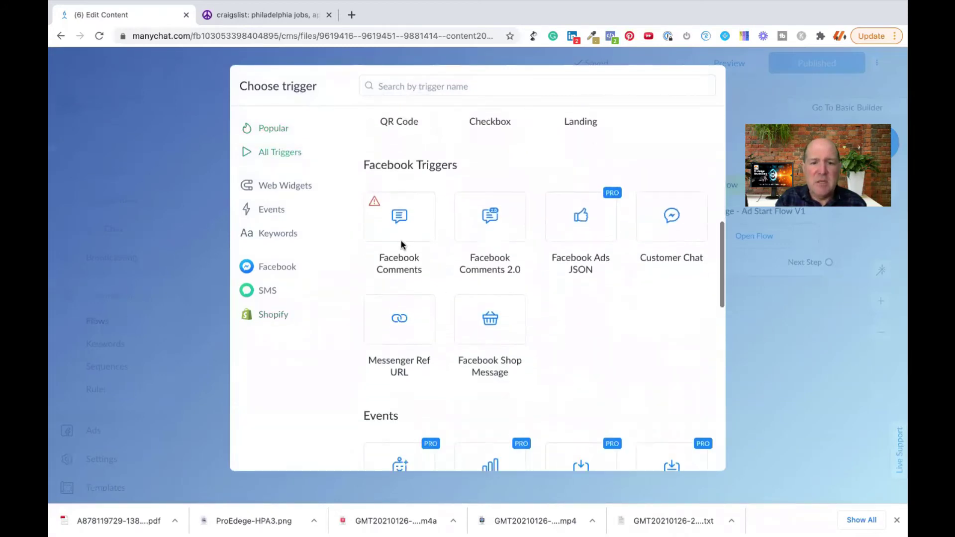
scroll(399, 239, "up", 2)
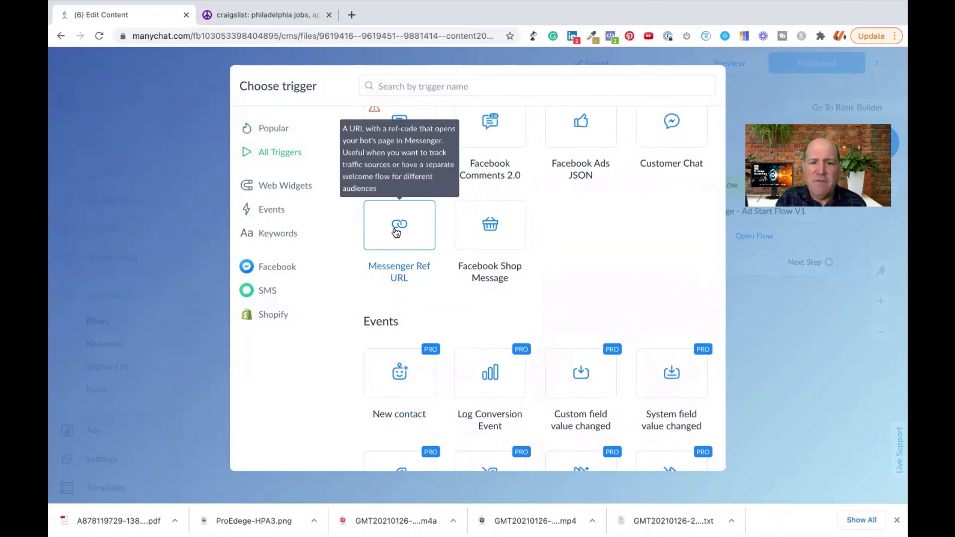
scroll(396, 233, "up", 8)
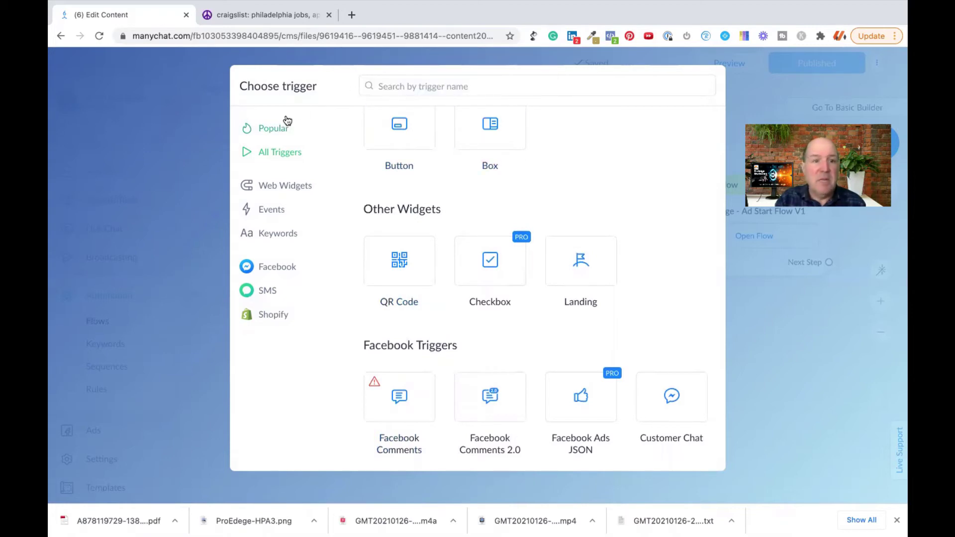
left_click(191, 152)
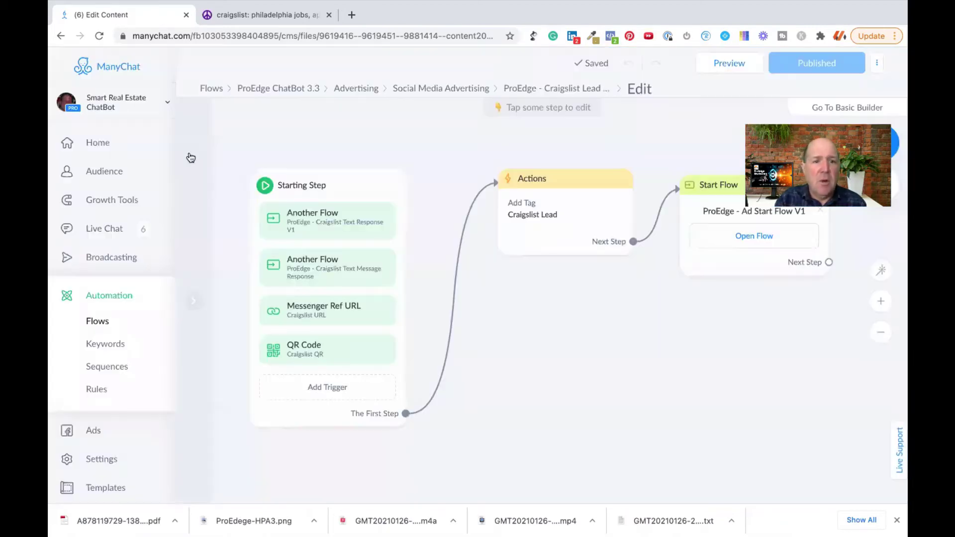
left_click(313, 308)
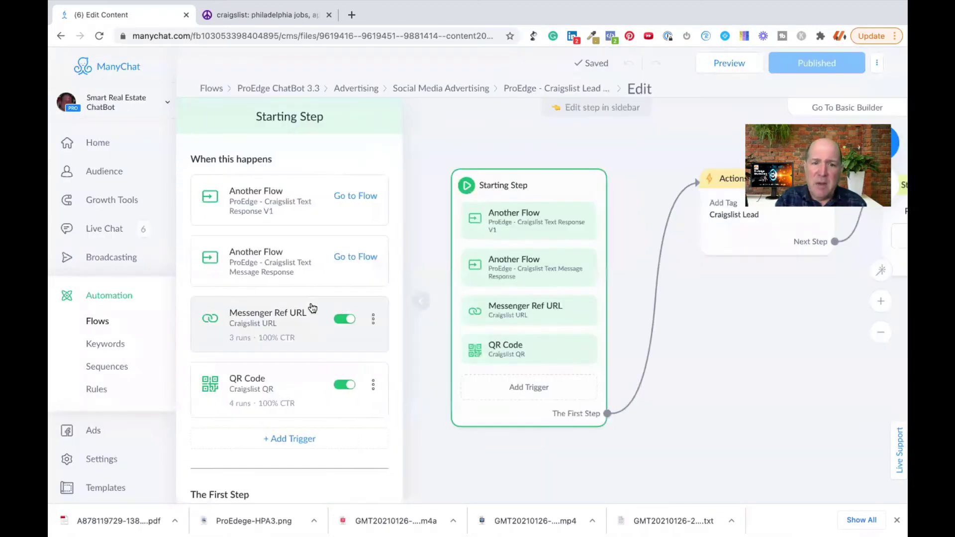
Step: Clear the Craigslist URL trigger's existing RentNow custom ref and save it
left_click(267, 328)
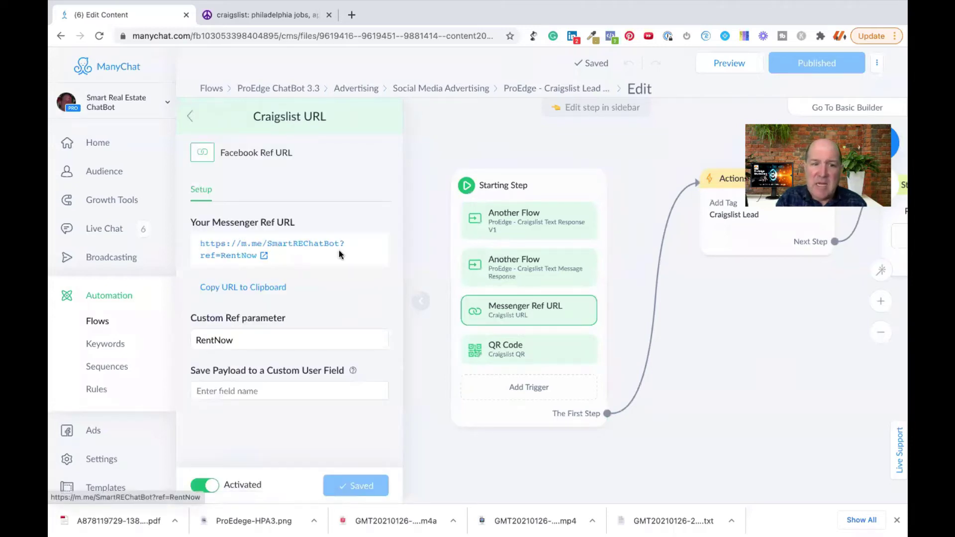
double_click(219, 339)
key("BackSpace")
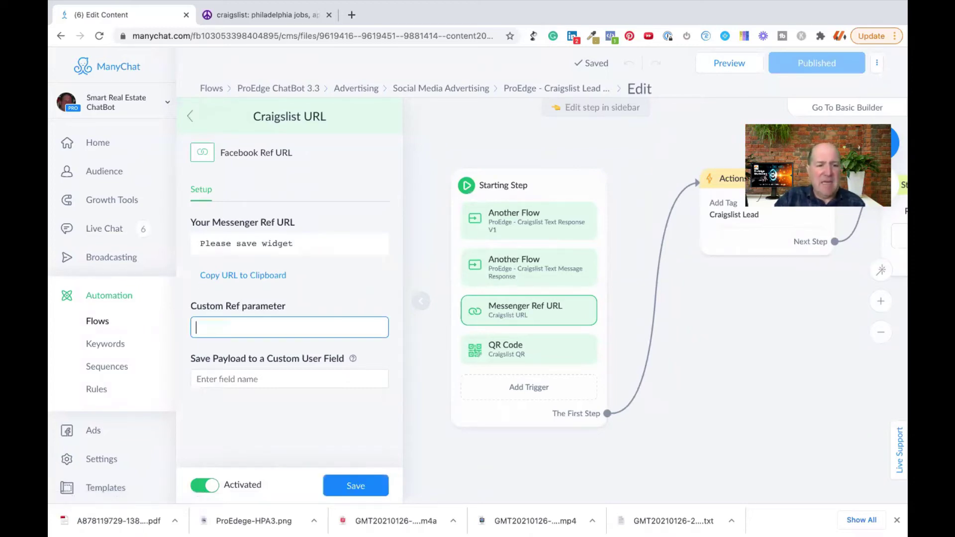
left_click(359, 486)
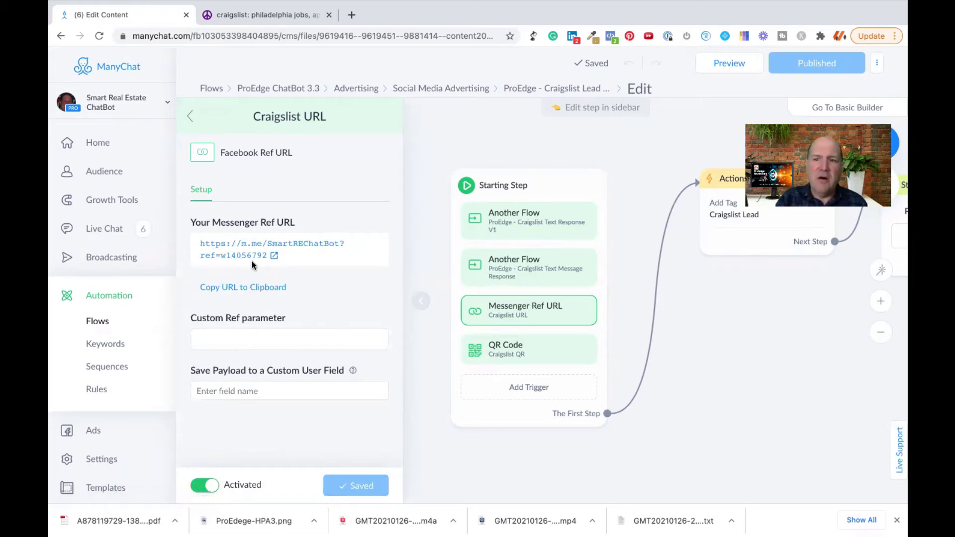
Step: Re-enter the custom ref as RentNow, save, and copy the Messenger ref link
left_click(206, 340)
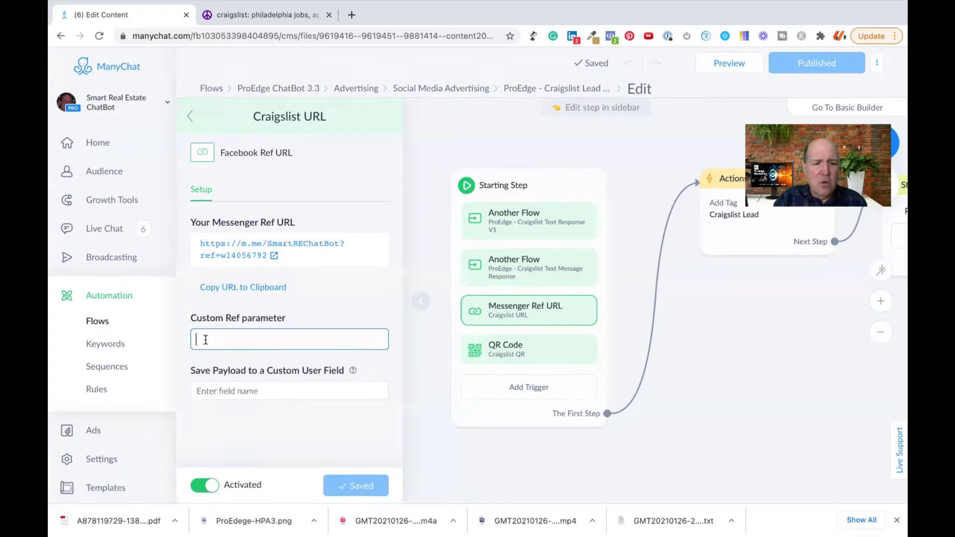
type("REn")
key("BackSpace")
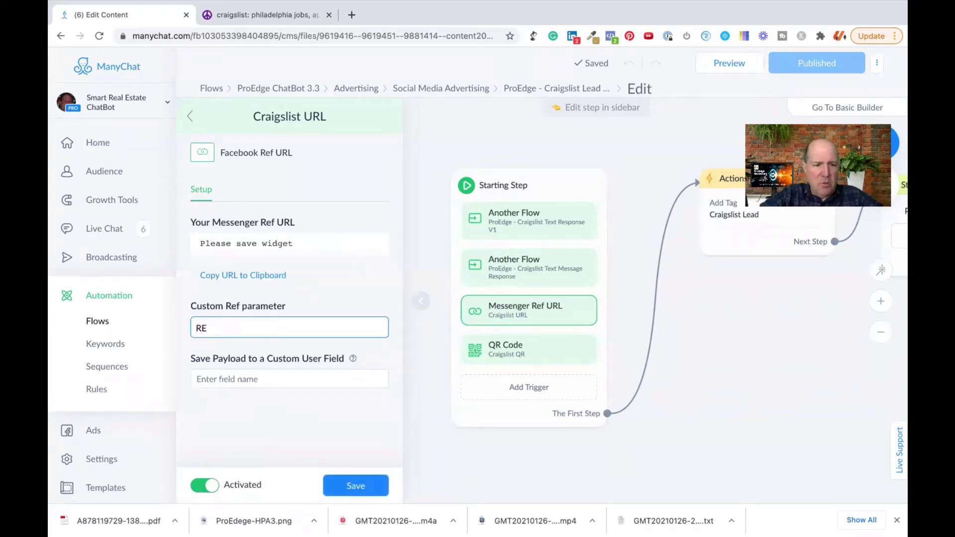
key("BackSpace")
key("BackSpace")
type("en")
key("BackSpace")
key("BackSpace")
type("Ren")
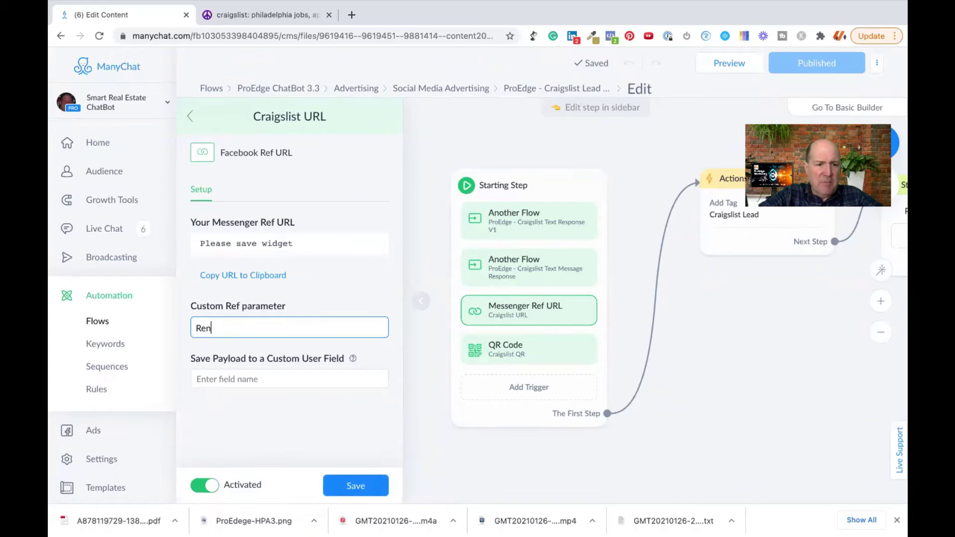
type("tNow")
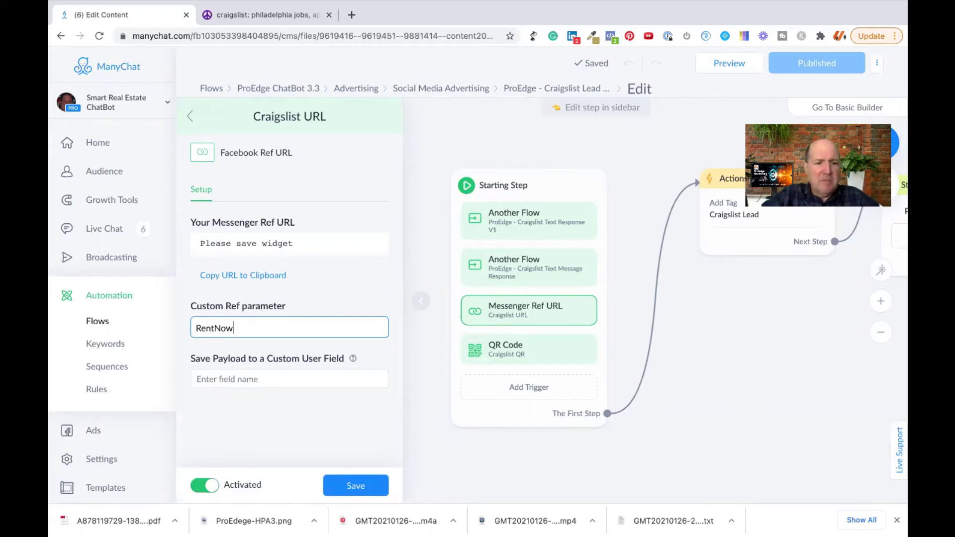
left_click(350, 485)
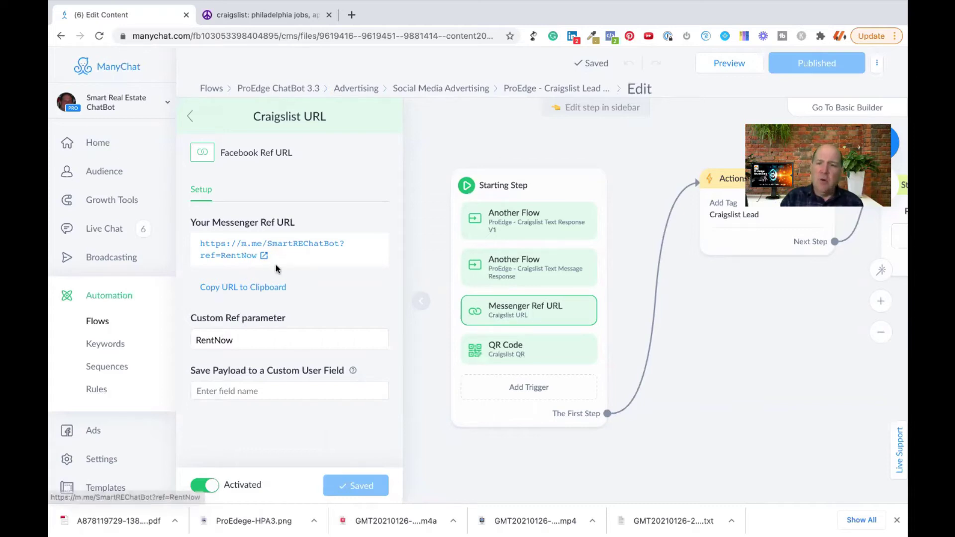
left_click(259, 288)
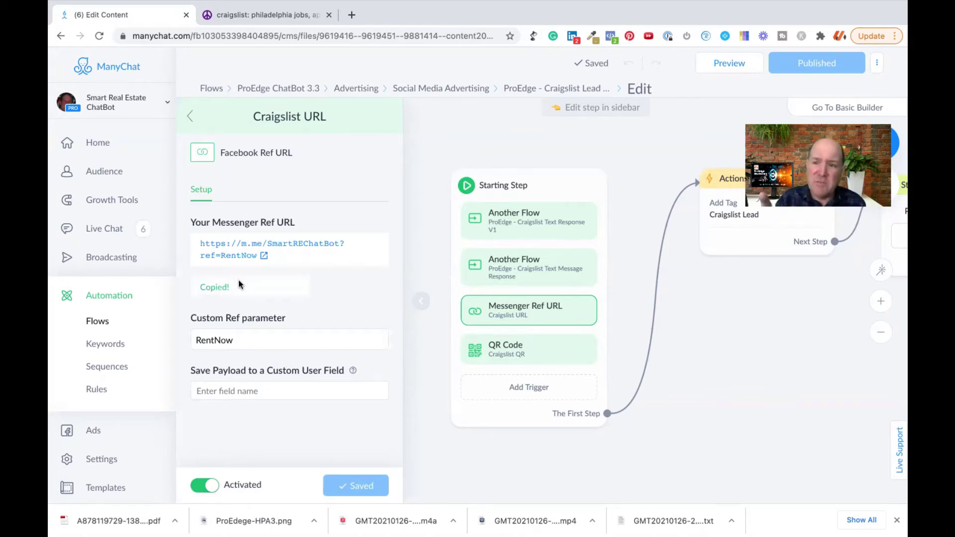
left_click(189, 116)
left_click(256, 381)
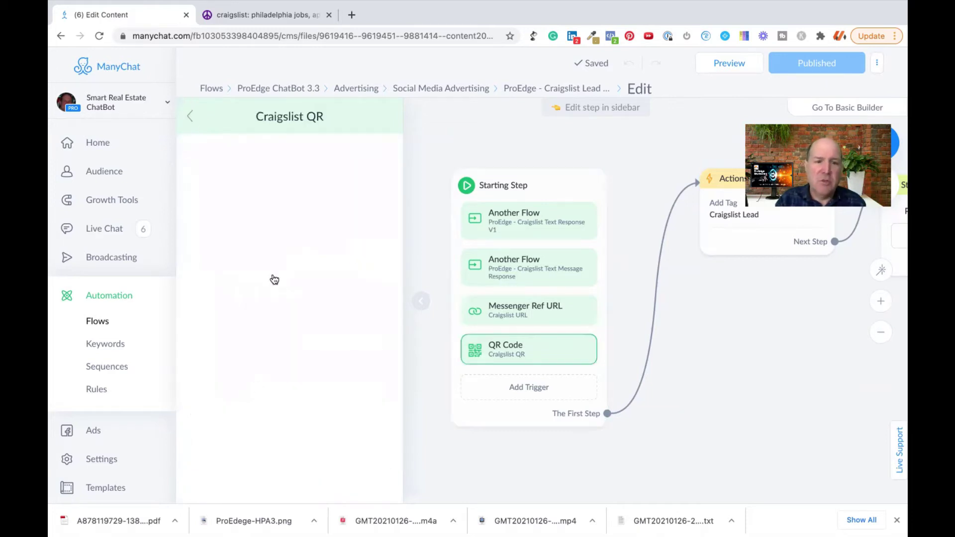
scroll(276, 275, "down", 6)
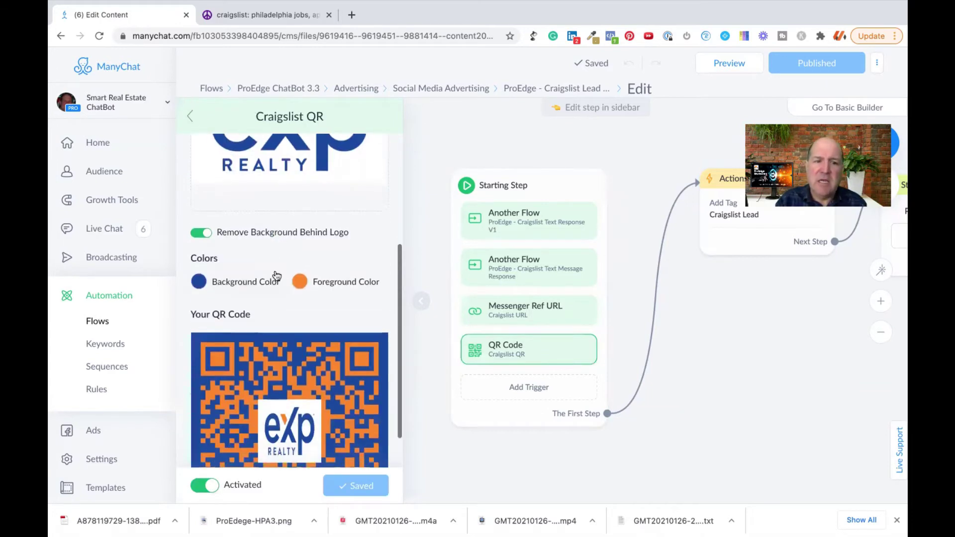
scroll(276, 275, "up", 5)
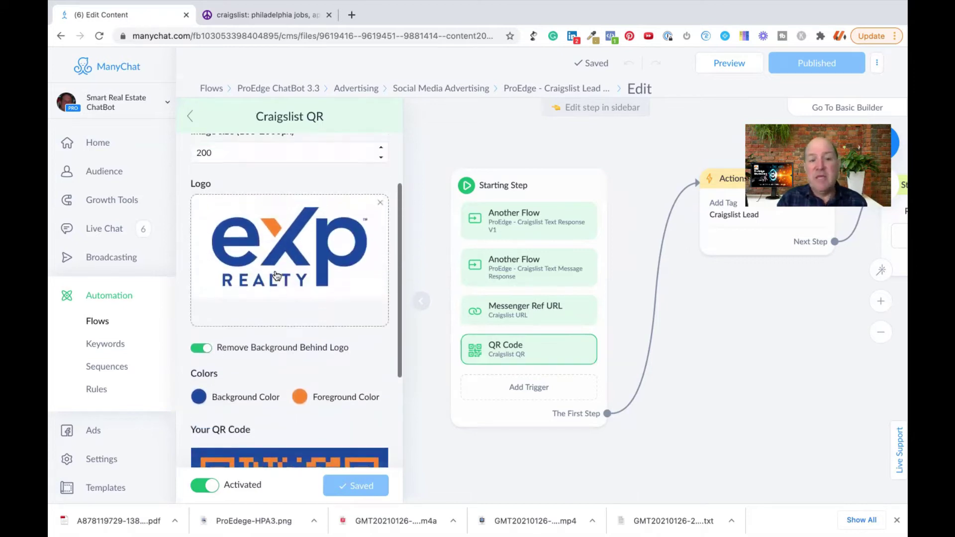
scroll(277, 275, "down", 6)
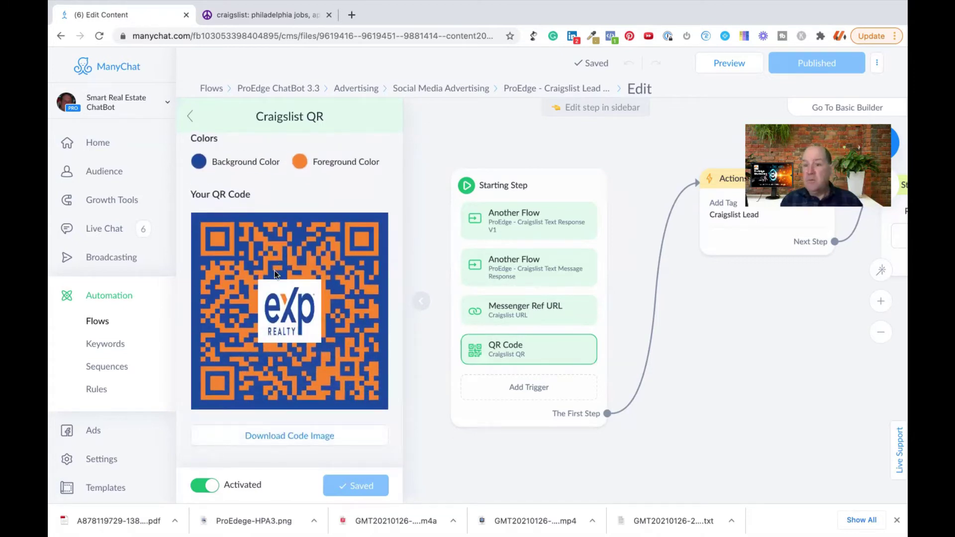
scroll(273, 270, "up", 5)
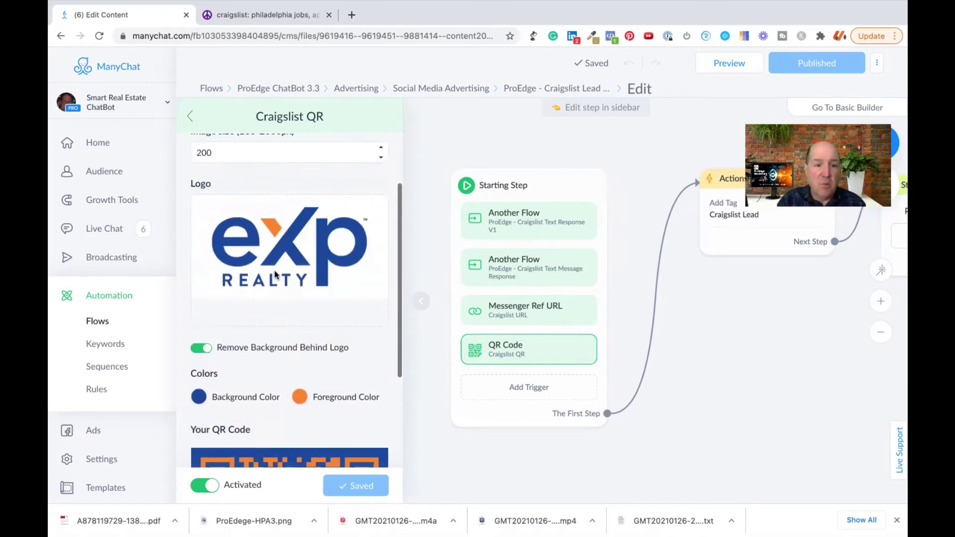
left_click(307, 245)
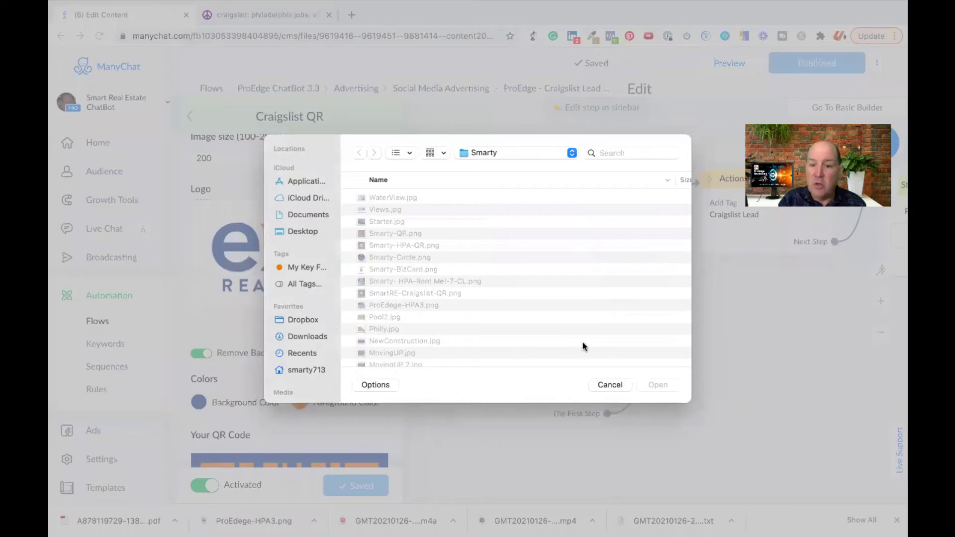
left_click(609, 384)
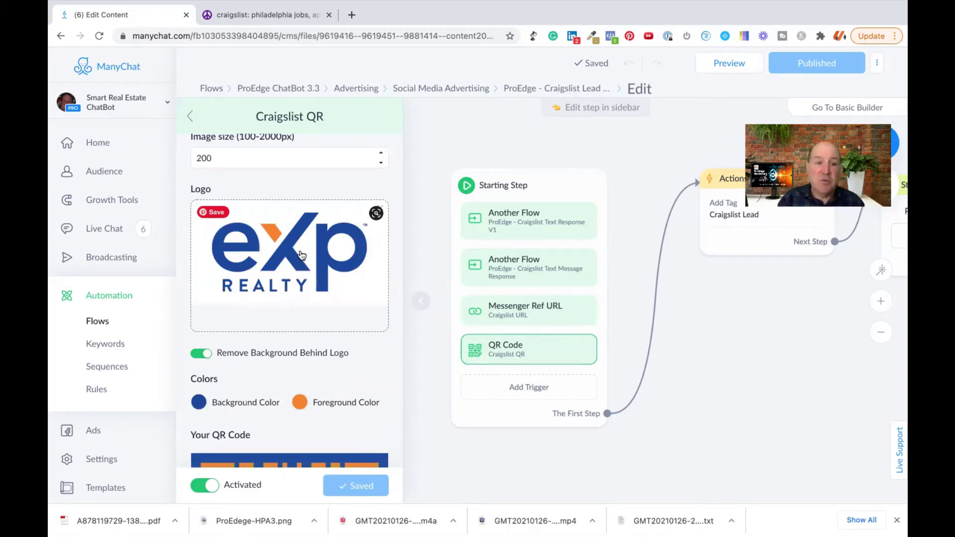
scroll(252, 251, "down", 5)
scroll(252, 249, "up", 7)
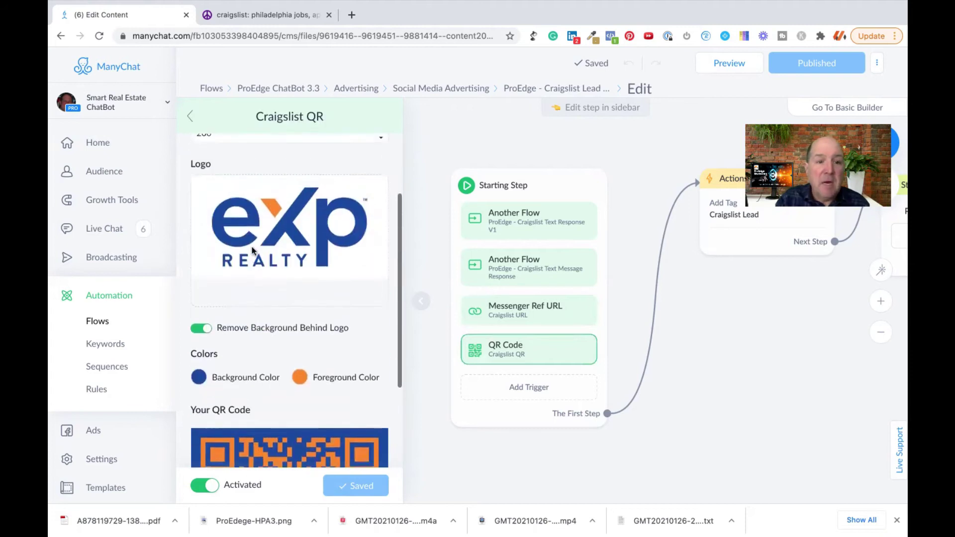
left_click(222, 243)
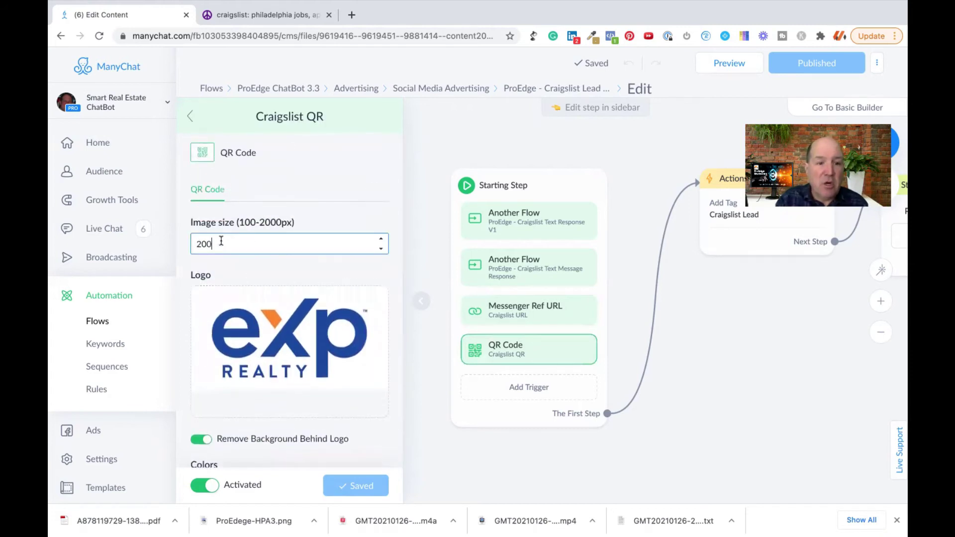
left_click(244, 223)
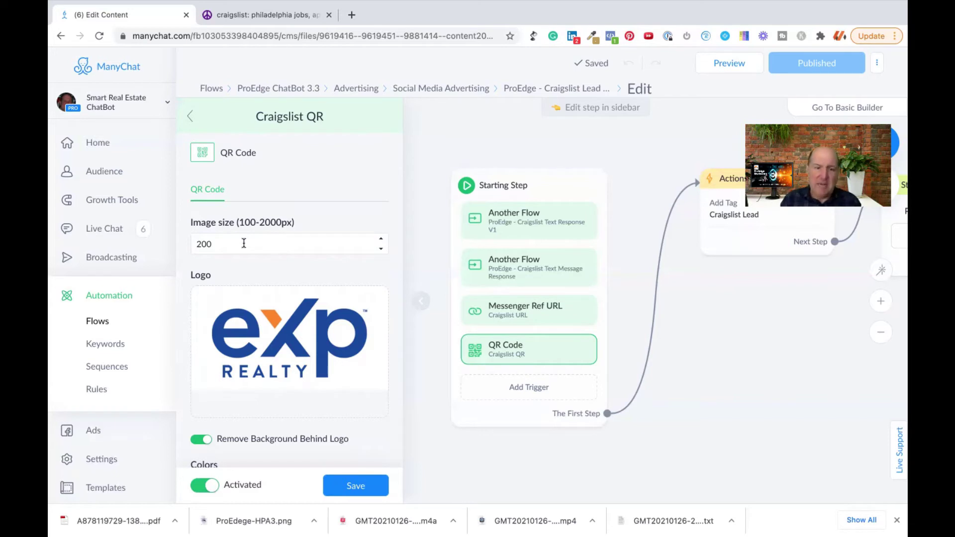
Step: Toggle Remove Background Behind Logo off and back on, and review the QR background colour choices
double_click(227, 243)
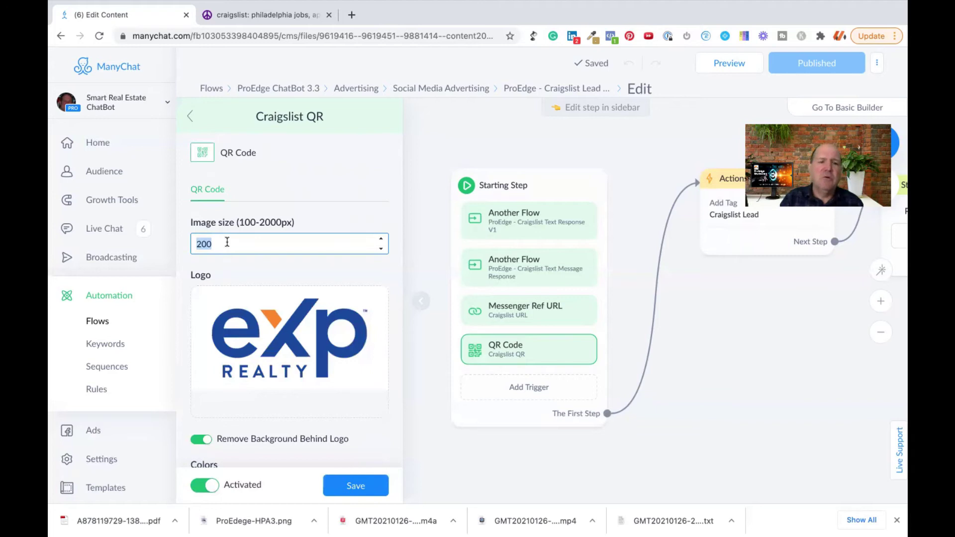
scroll(227, 242, "down", 5)
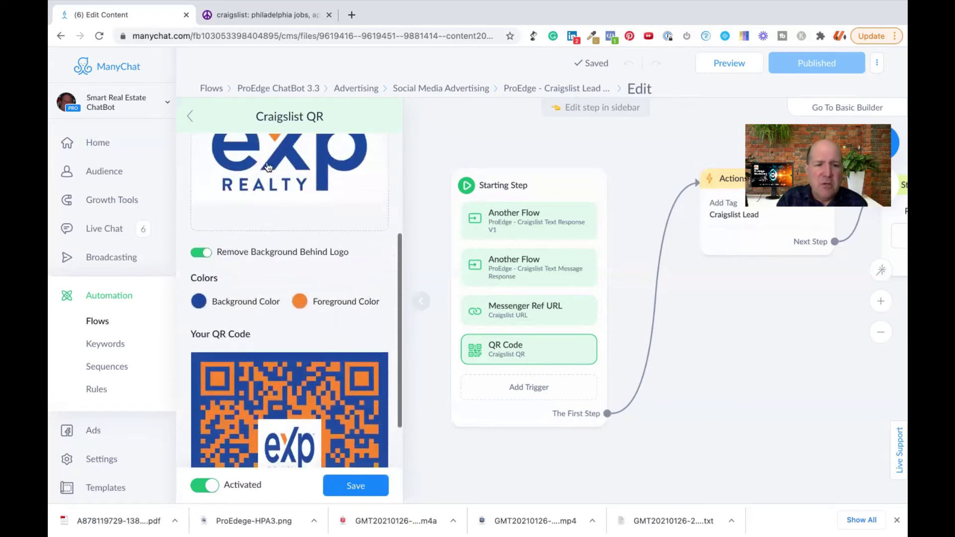
left_click(226, 250)
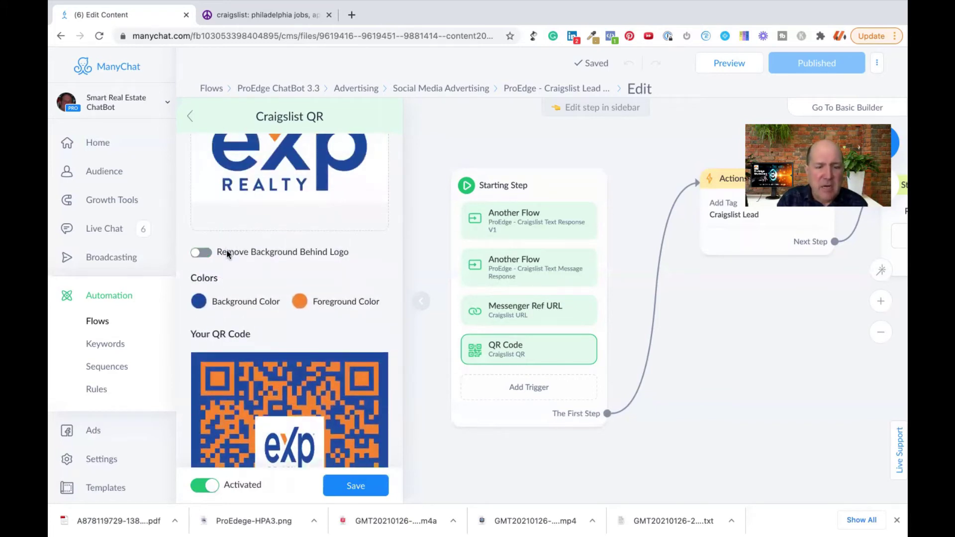
left_click(226, 250)
scroll(243, 259, "down", 1)
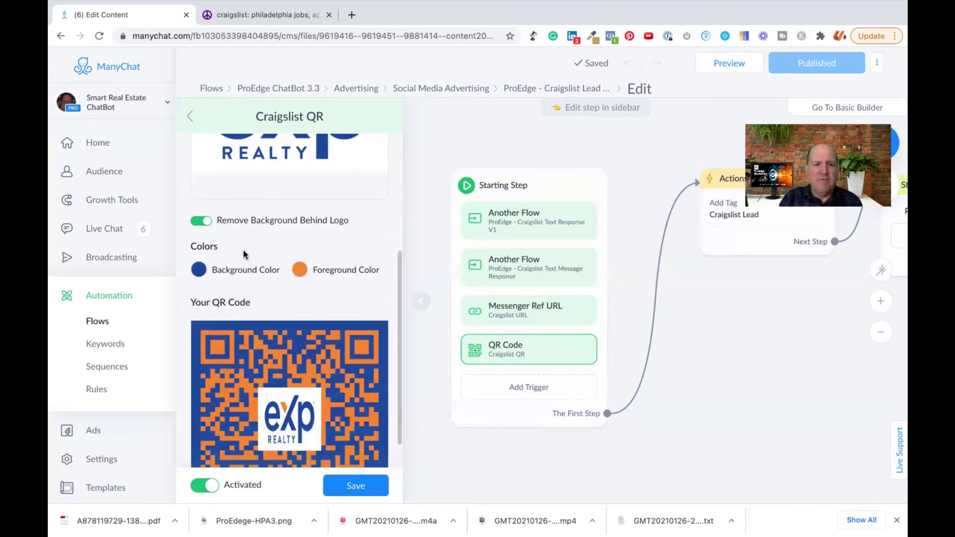
scroll(243, 253, "down", 1)
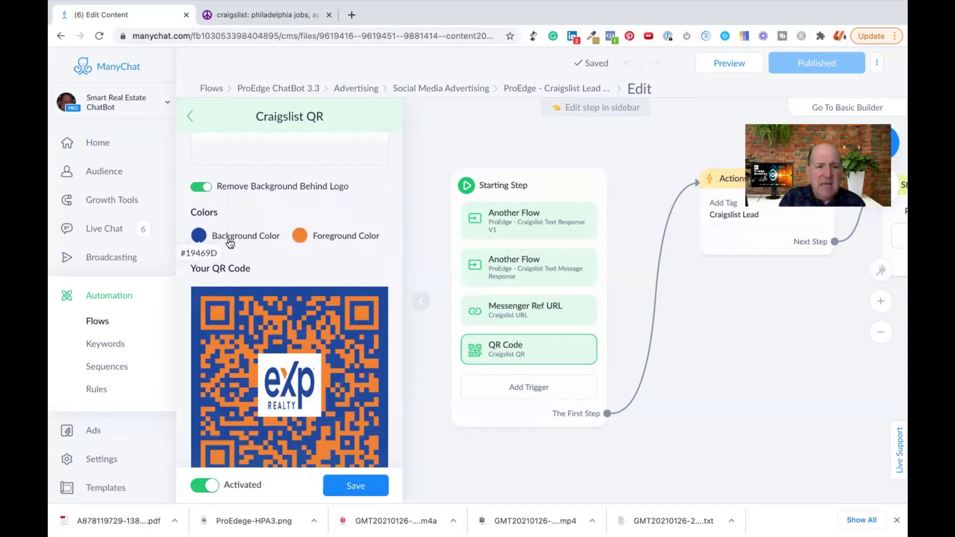
left_click(230, 239)
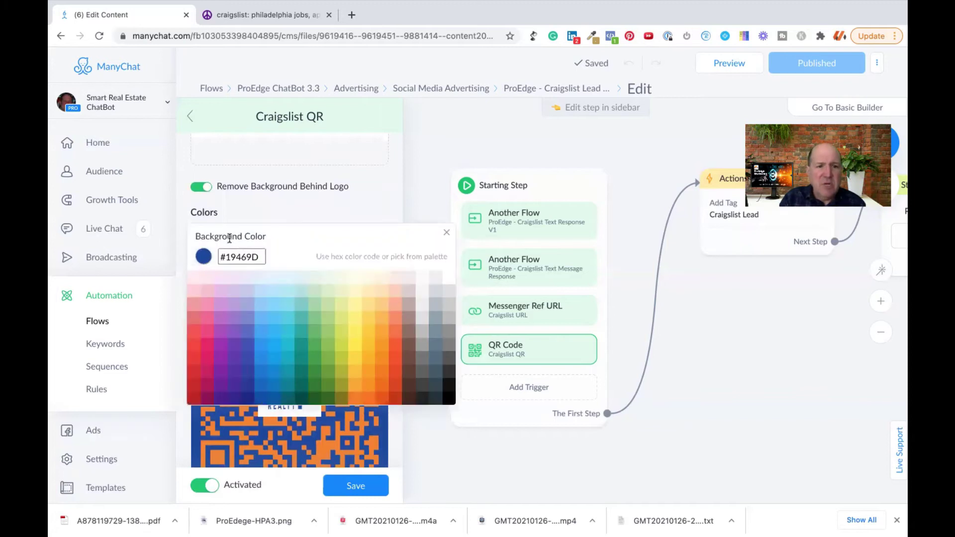
left_click(446, 232)
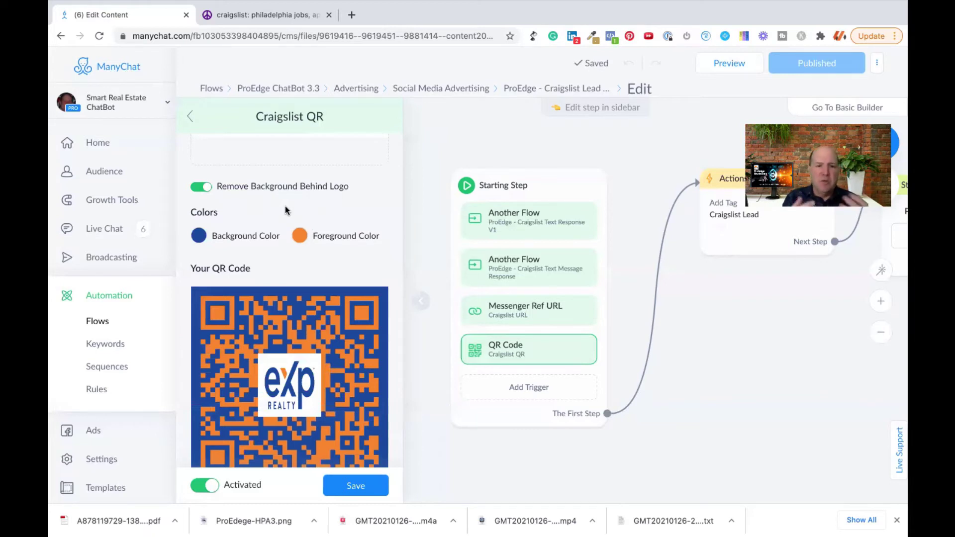
left_click(251, 233)
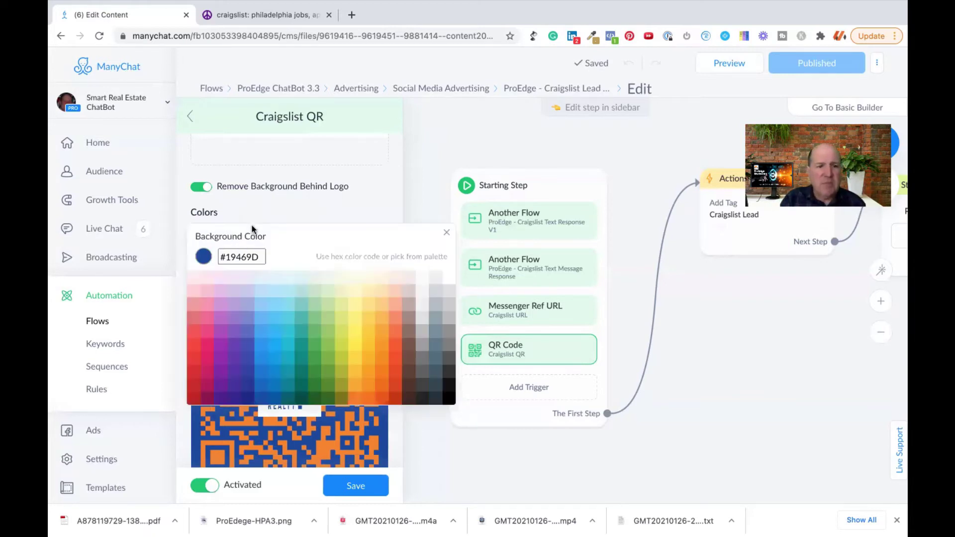
left_click(294, 204)
scroll(318, 274, "down", 2)
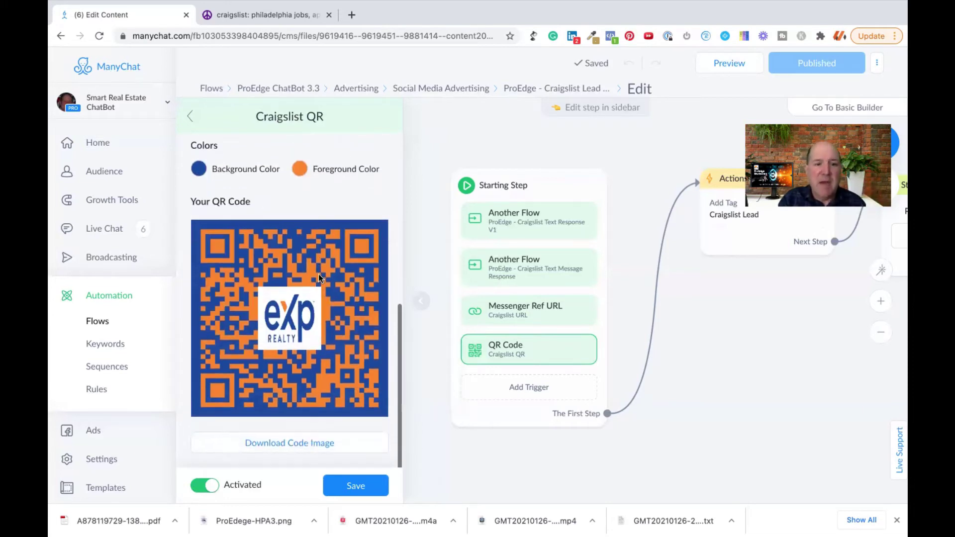
Step: Cancel downloading the QR code image and save the Craigslist QR settings
left_click(307, 438)
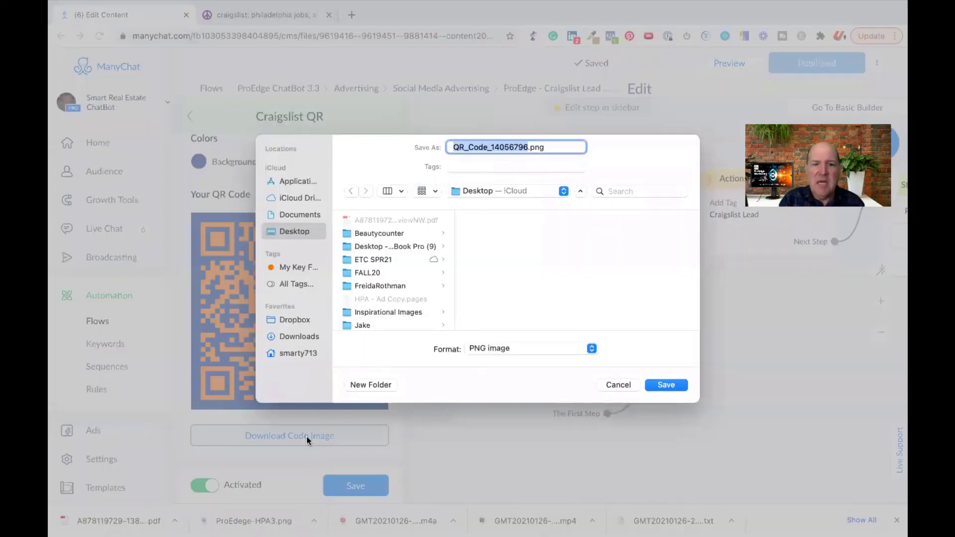
left_click(616, 385)
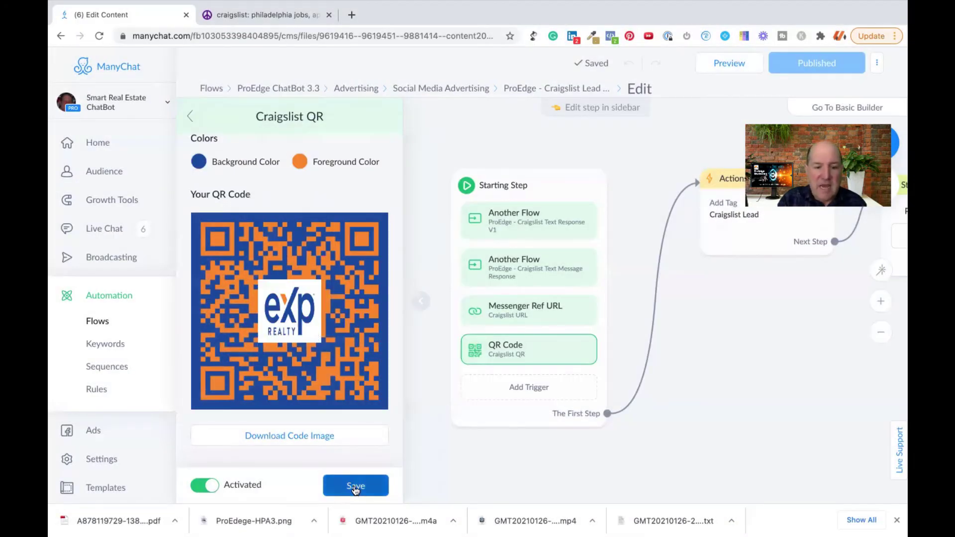
left_click(355, 488)
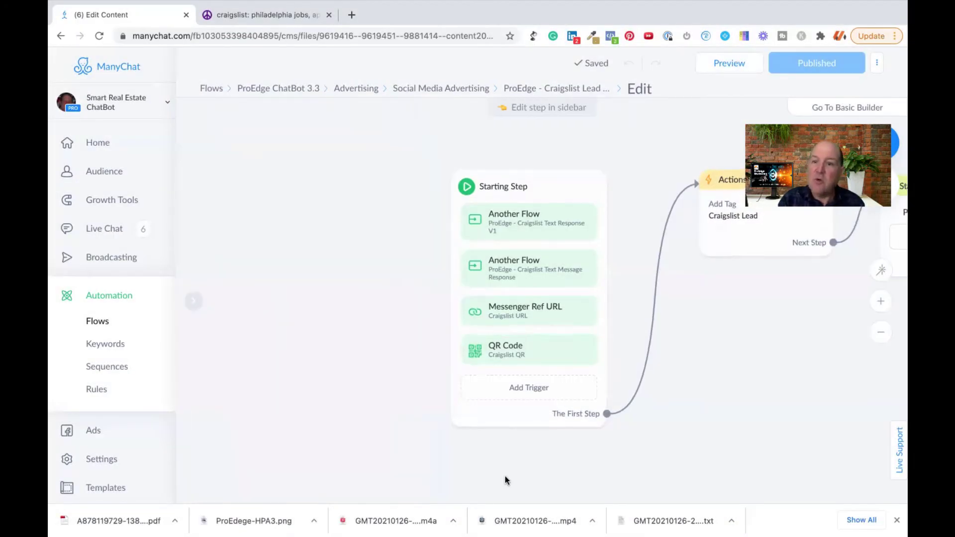
Step: View the flow's Actions and Start Flow steps, then switch to the Keywords automation list
left_click_drag(658, 463, 518, 465)
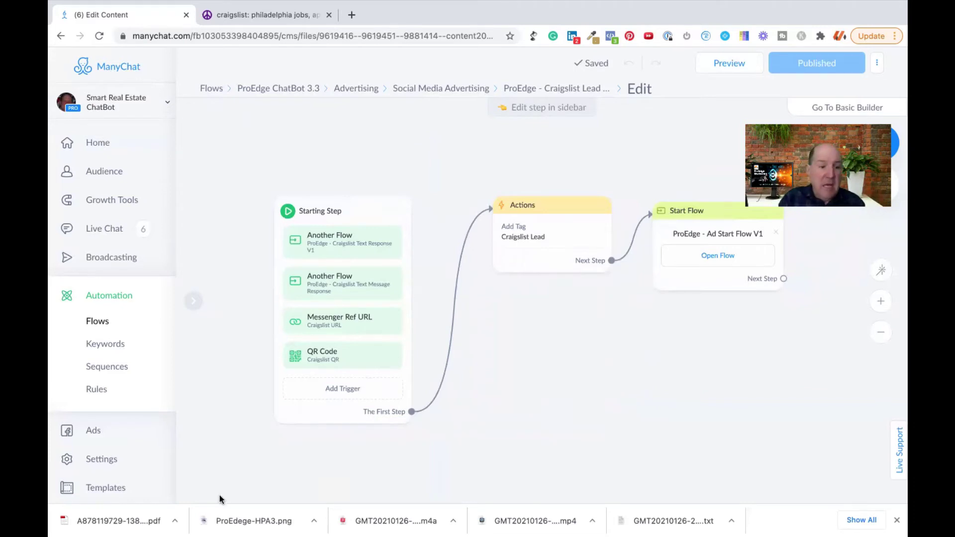
left_click(97, 348)
scroll(97, 347, "down", 6)
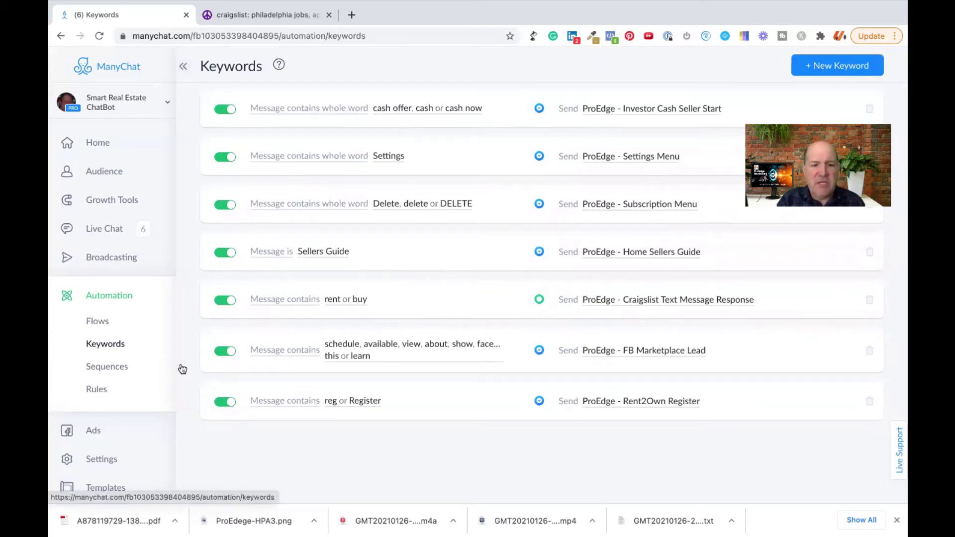
scroll(402, 358, "up", 1)
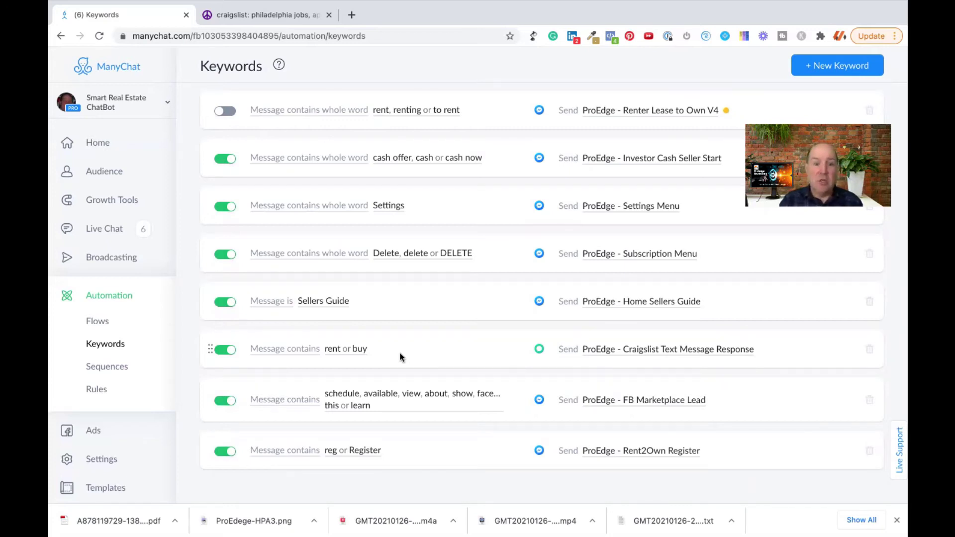
Step: Create a new SMS keyword 'RentNow'
left_click(810, 69)
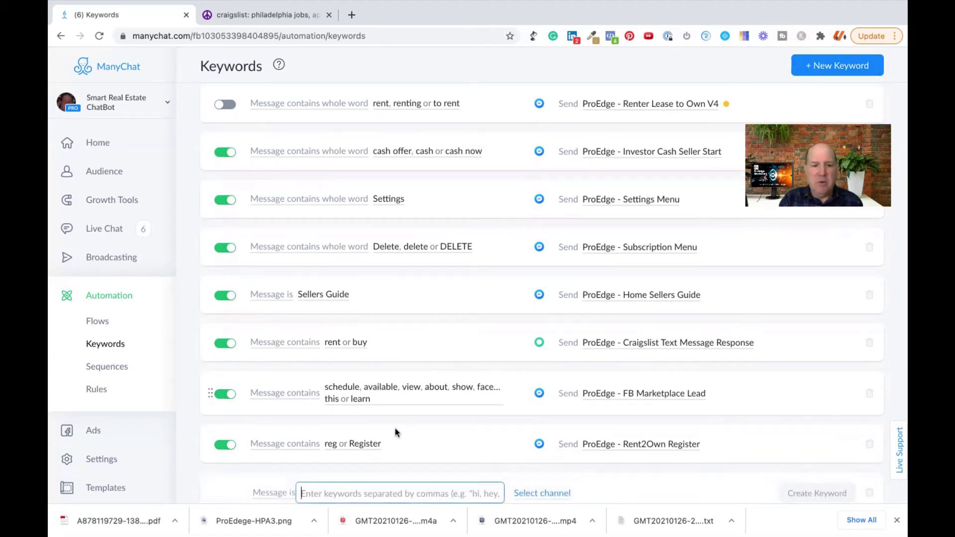
left_click(542, 494)
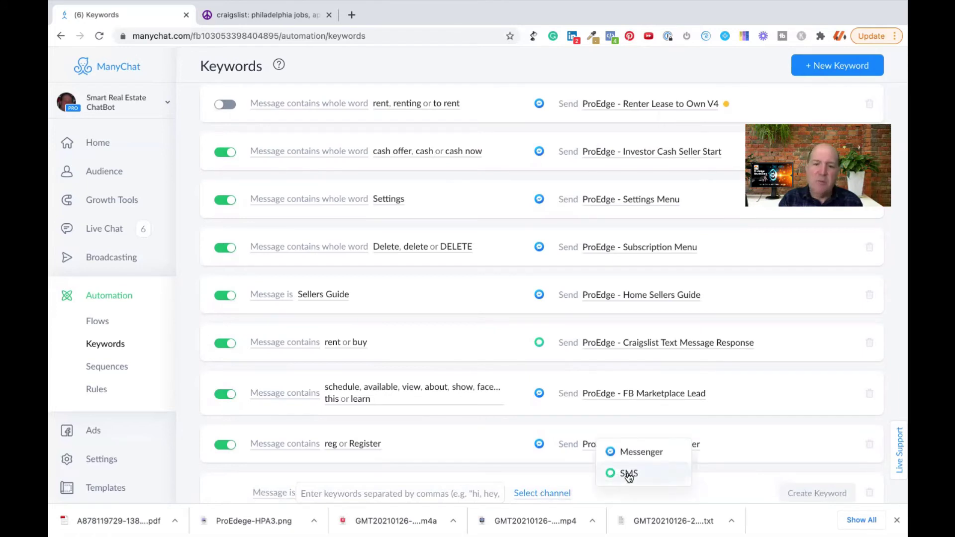
left_click(628, 473)
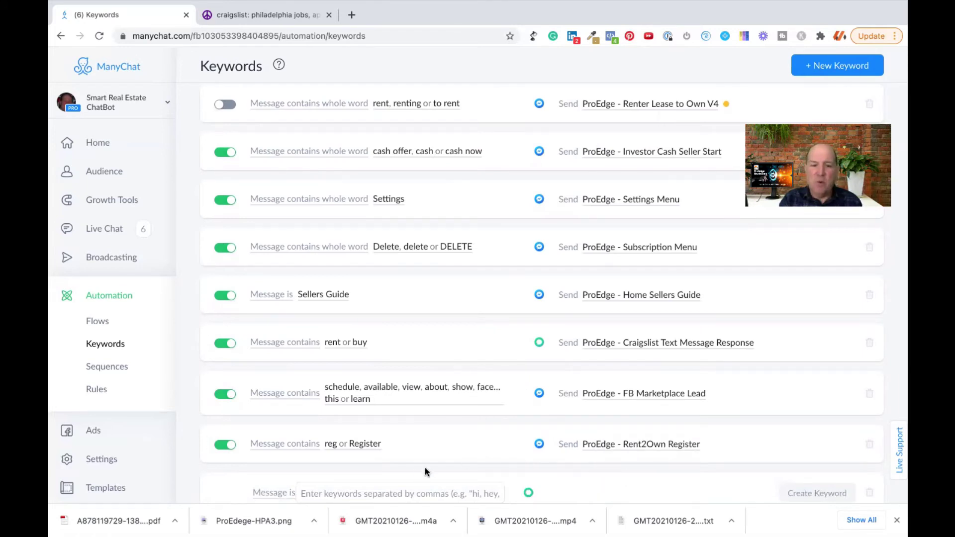
left_click(388, 493)
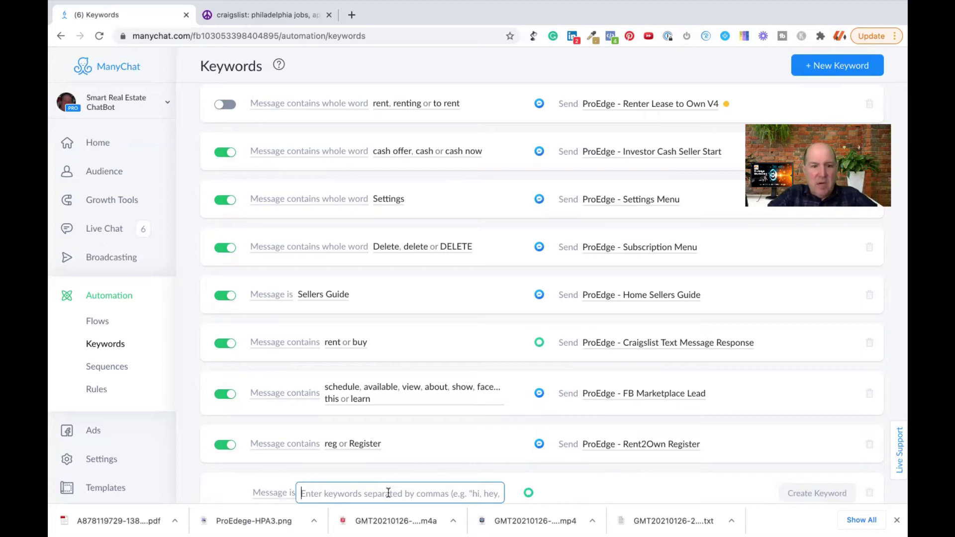
type("RentNow")
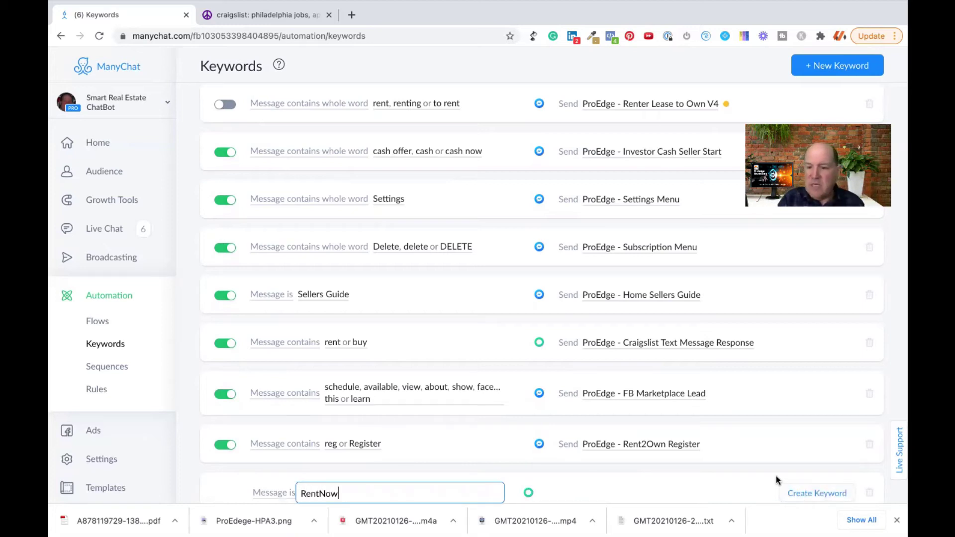
left_click(796, 493)
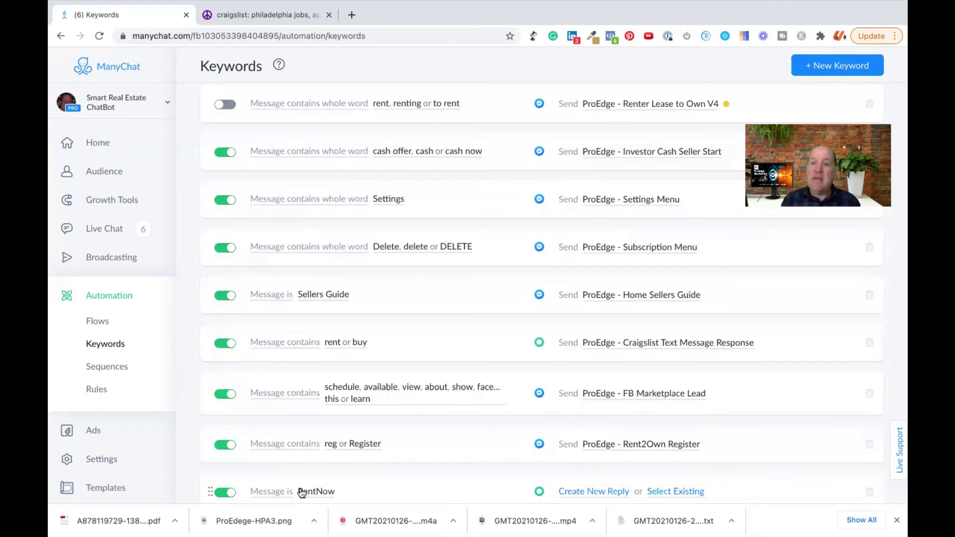
Step: Attach the ProEdge - Craigslist Text Message Response flow, found by searching 'craig', to RentNow
scroll(302, 492, "down", 2)
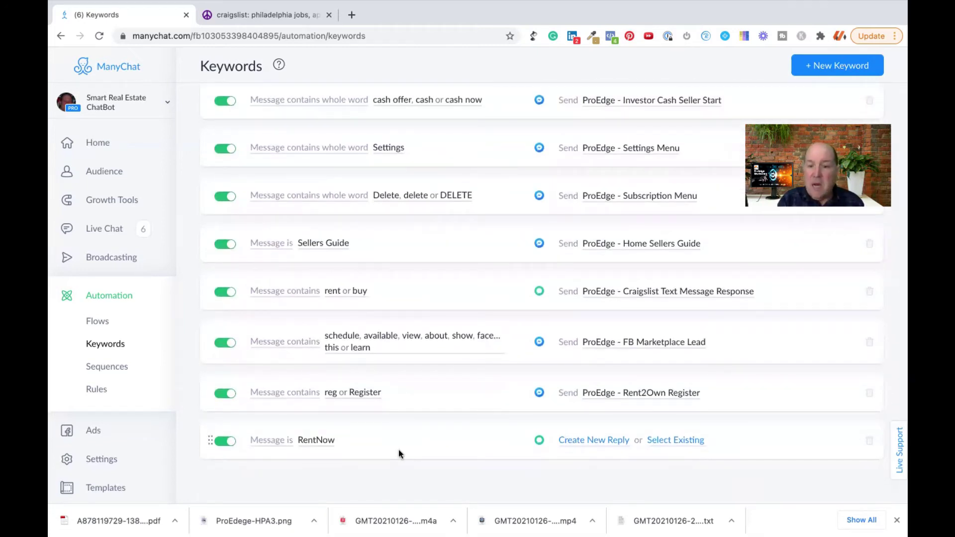
left_click(674, 442)
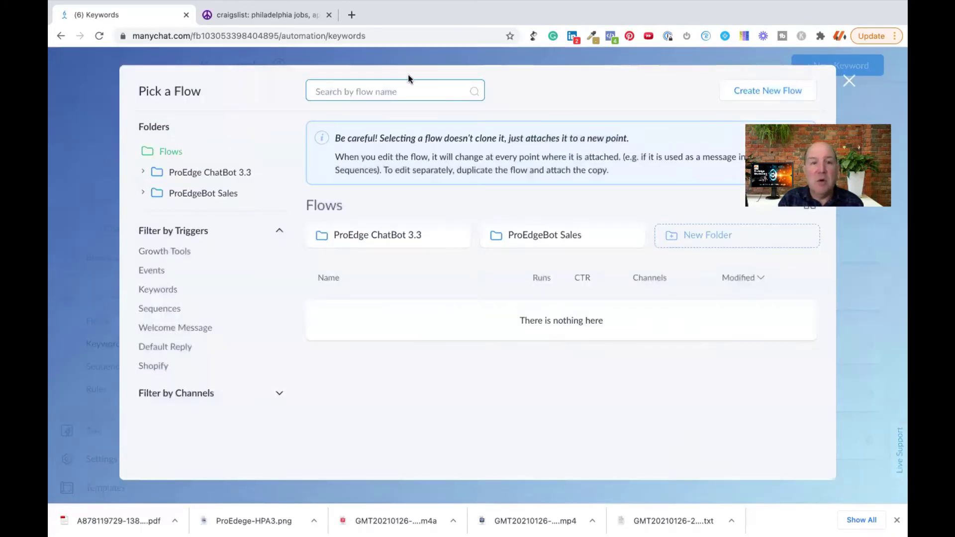
left_click(414, 91)
type("craig")
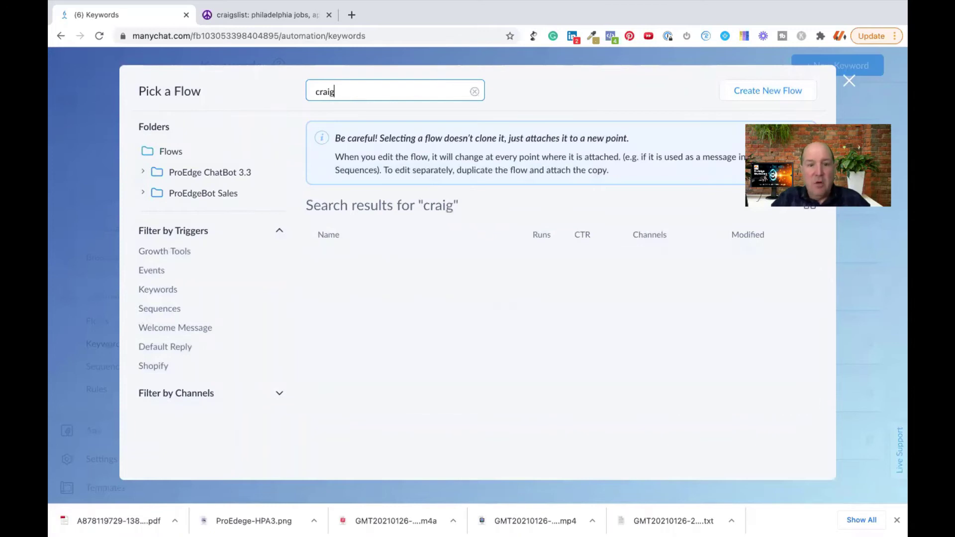
left_click(439, 276)
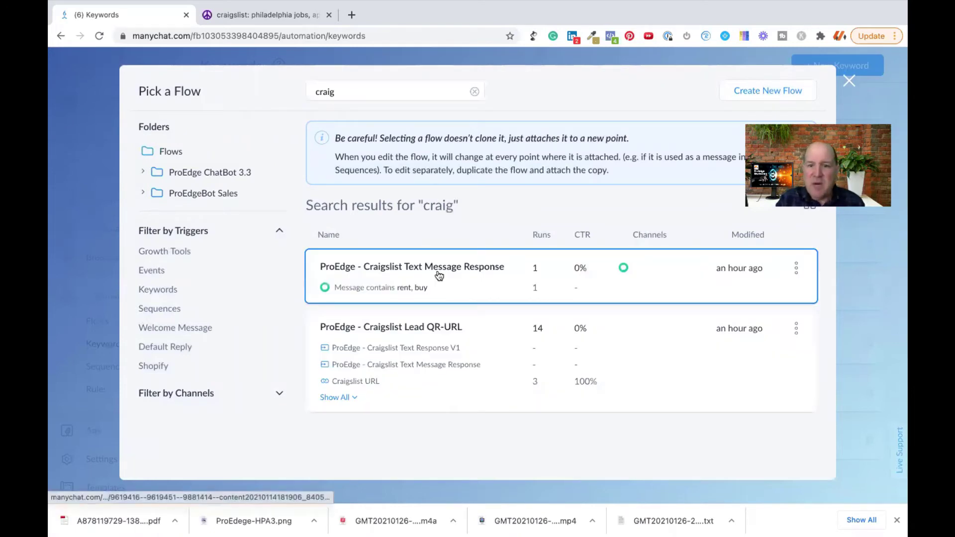
left_click(675, 451)
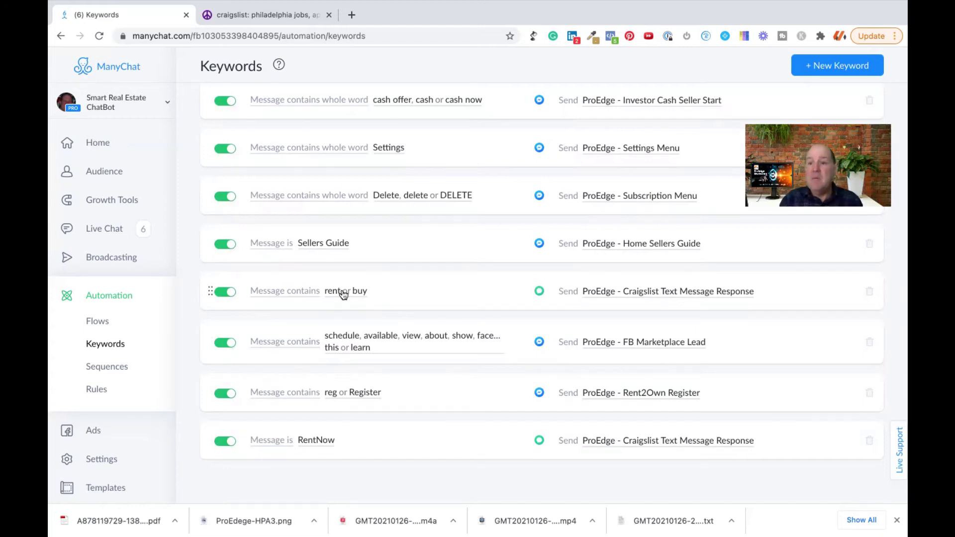
Step: Keep the 'rent or buy' rule as Message contains and open RentNow's Text Message Response flow
left_click(295, 292)
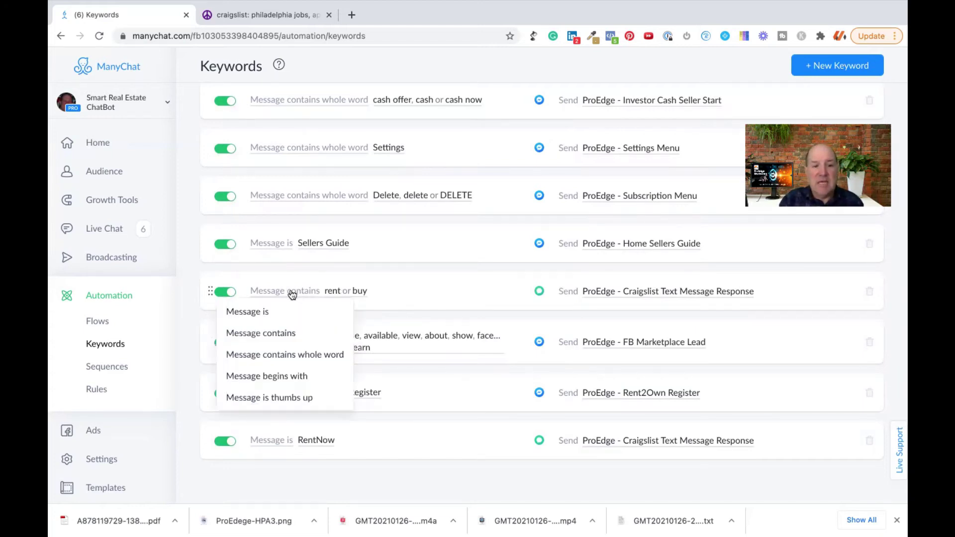
left_click(267, 331)
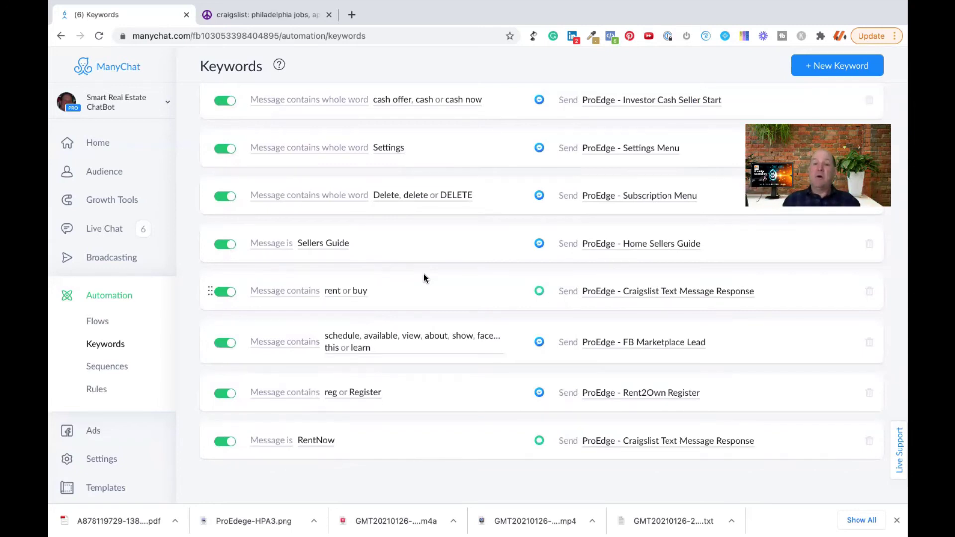
left_click(671, 294)
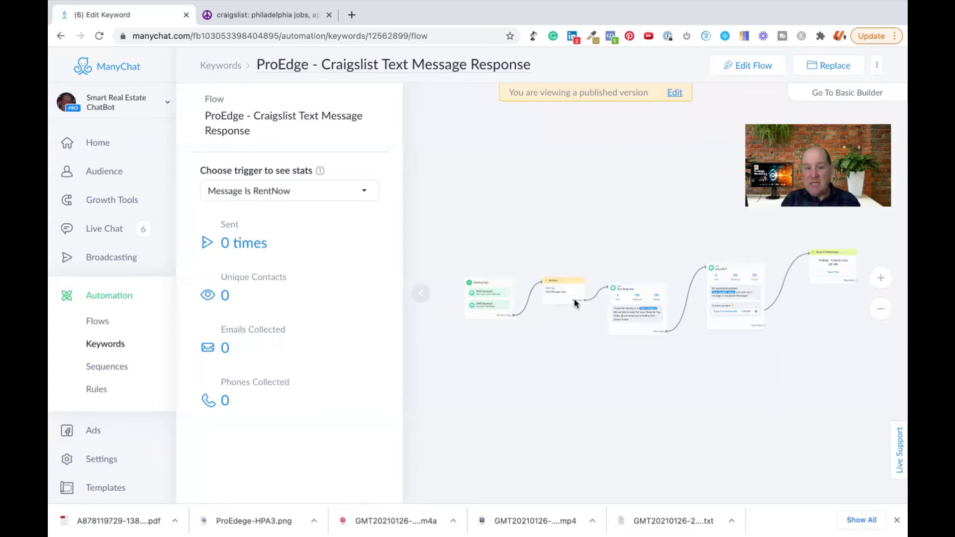
Step: Zoom in, collapse the flow stats, and pan to the Text Response and Intro BOT steps
scroll(490, 329, "up", 5)
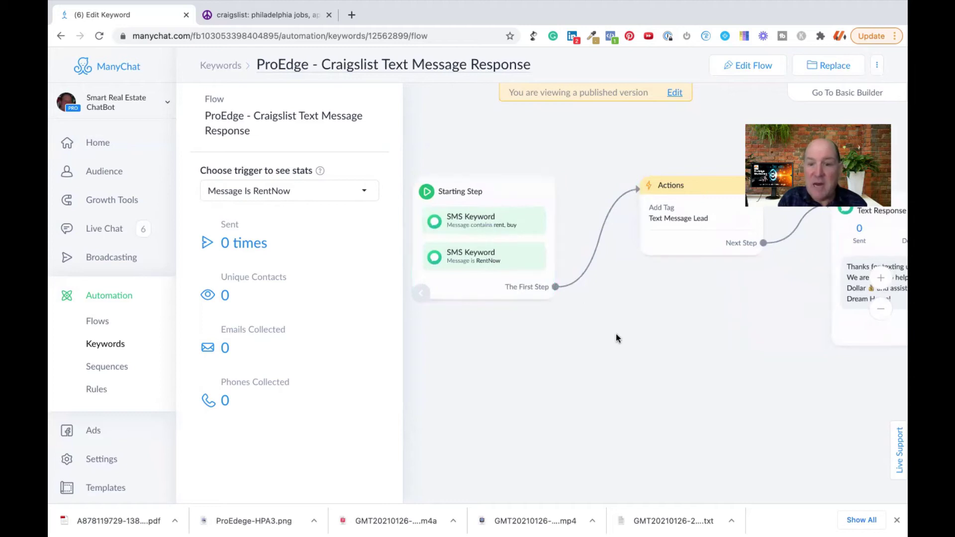
left_click_drag(658, 335, 531, 364)
left_click_drag(601, 335, 428, 339)
left_click(422, 293)
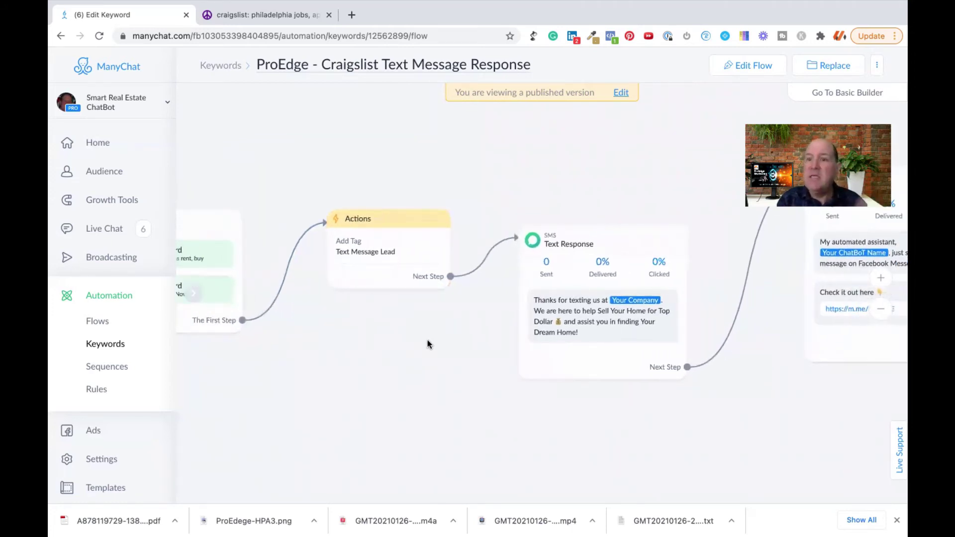
left_click_drag(550, 406, 422, 379)
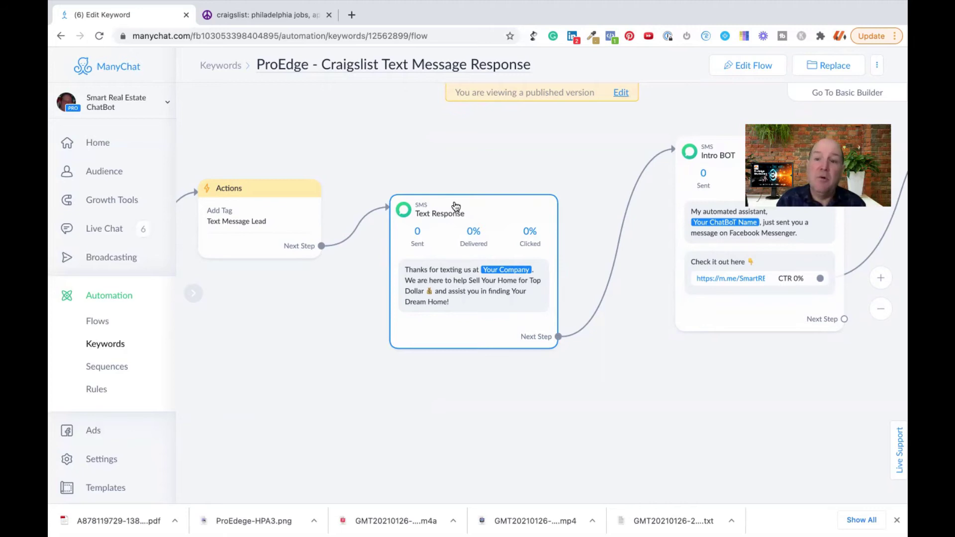
Step: Pan and zoom out to show Intro BOT through to the Send to Messenger step
left_click_drag(643, 332, 449, 372)
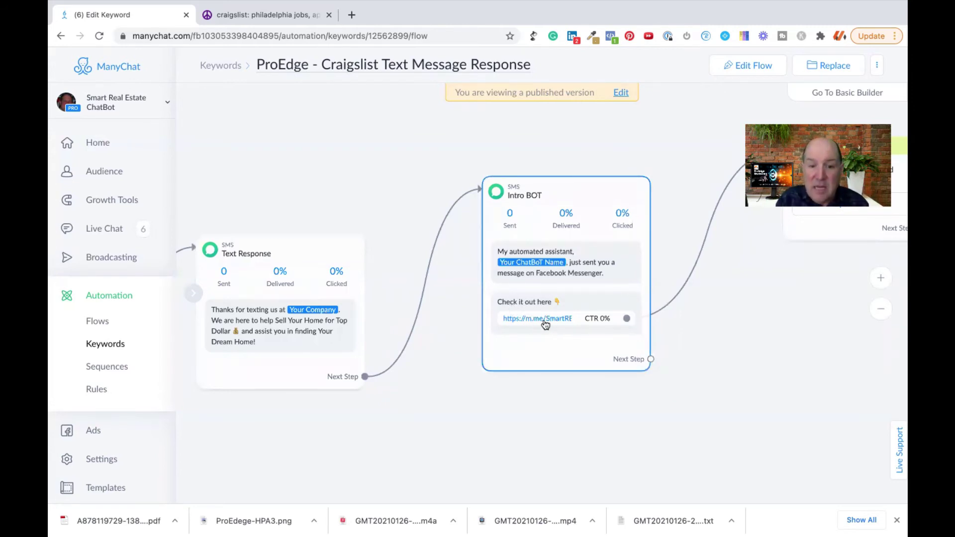
scroll(601, 417, "right", 5)
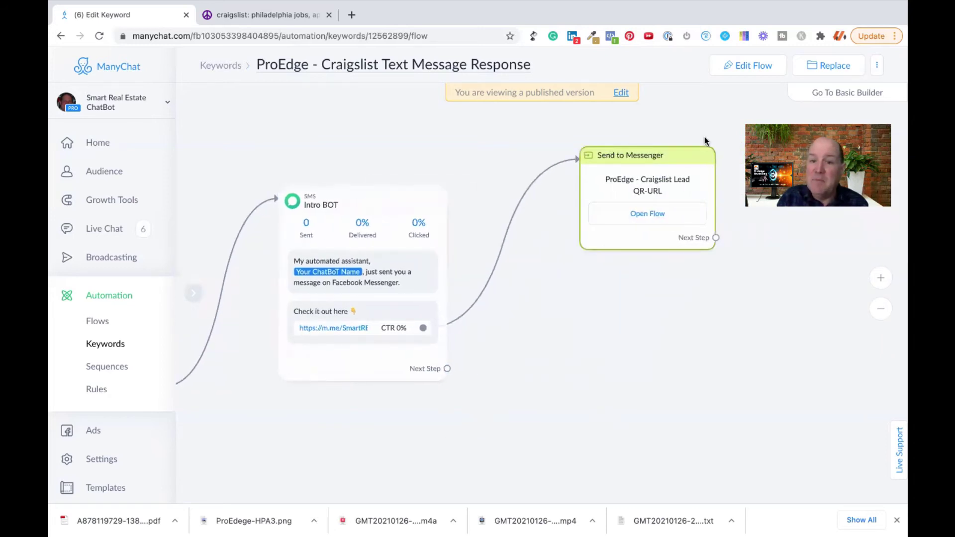
scroll(612, 331, "down", 5)
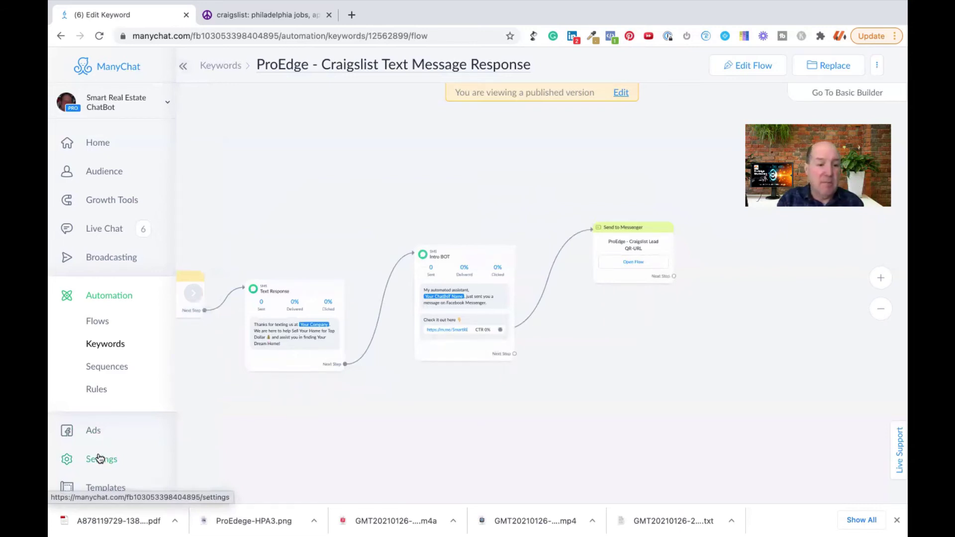
Step: Select the bot's SMS phone number in ManyChat's SMS settings, then switch to the Craigslist tab
left_click(99, 458)
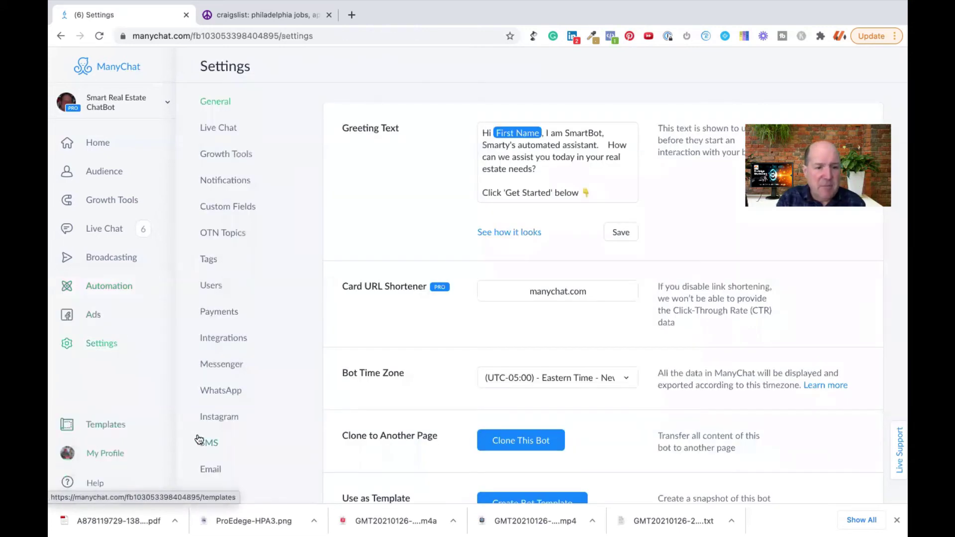
left_click(208, 444)
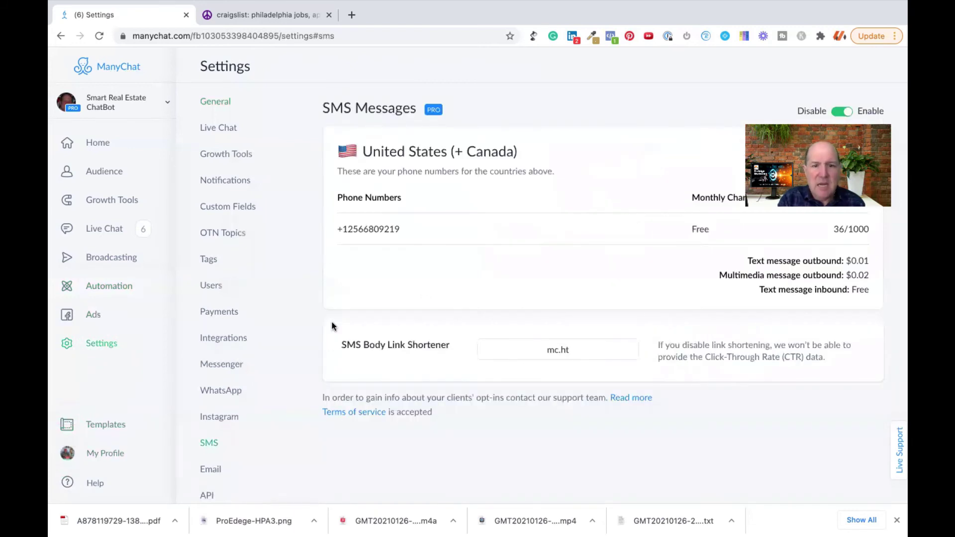
triple_click(382, 222)
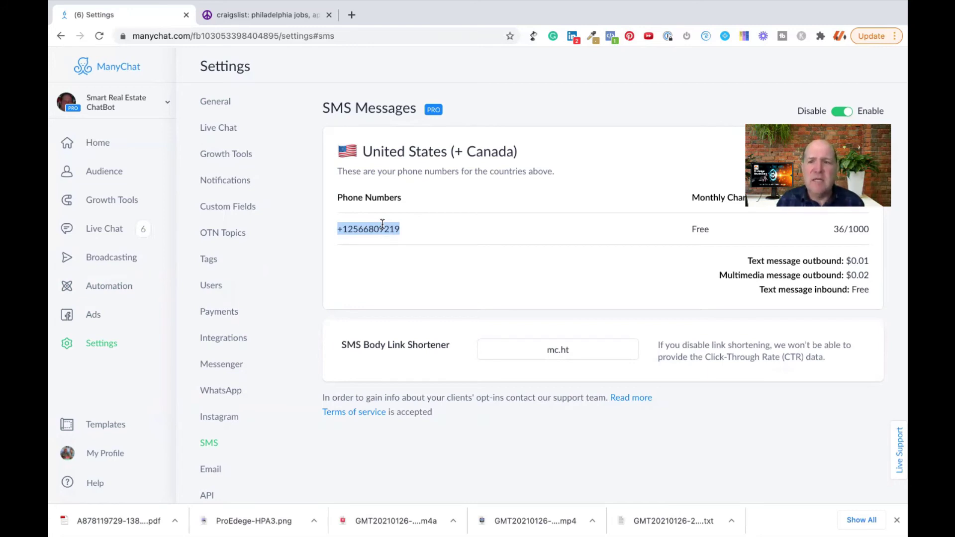
key("ctrl+Tab")
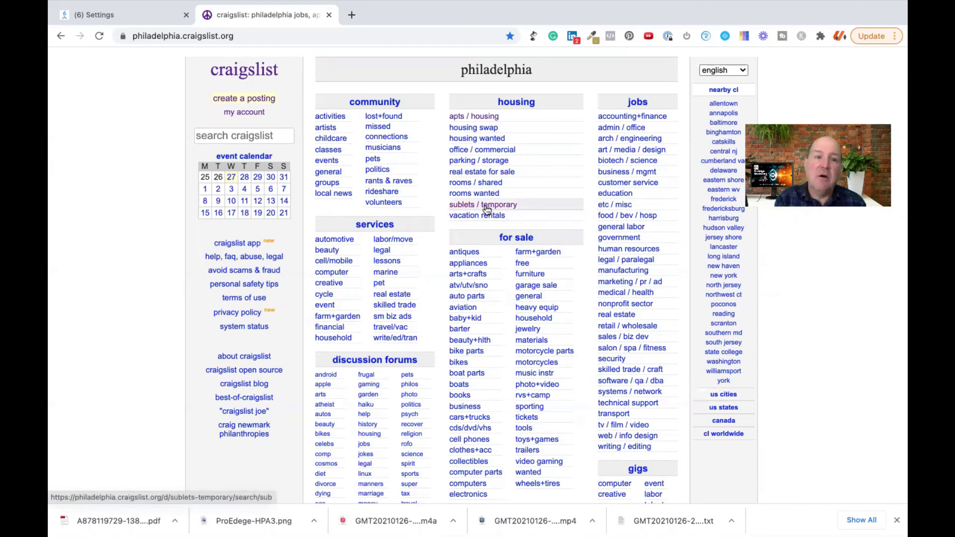
Step: Review the Craigslist account's active postings
left_click(238, 113)
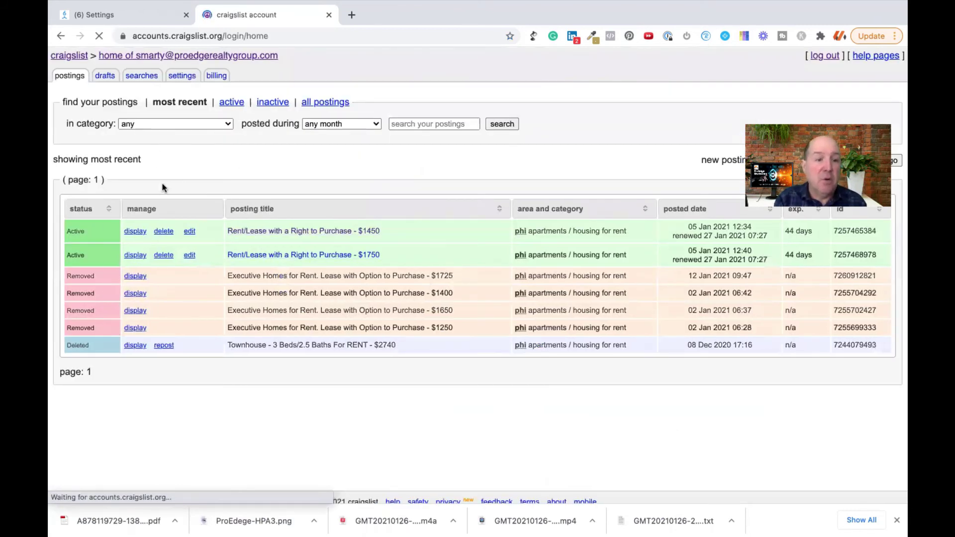
left_click(64, 56)
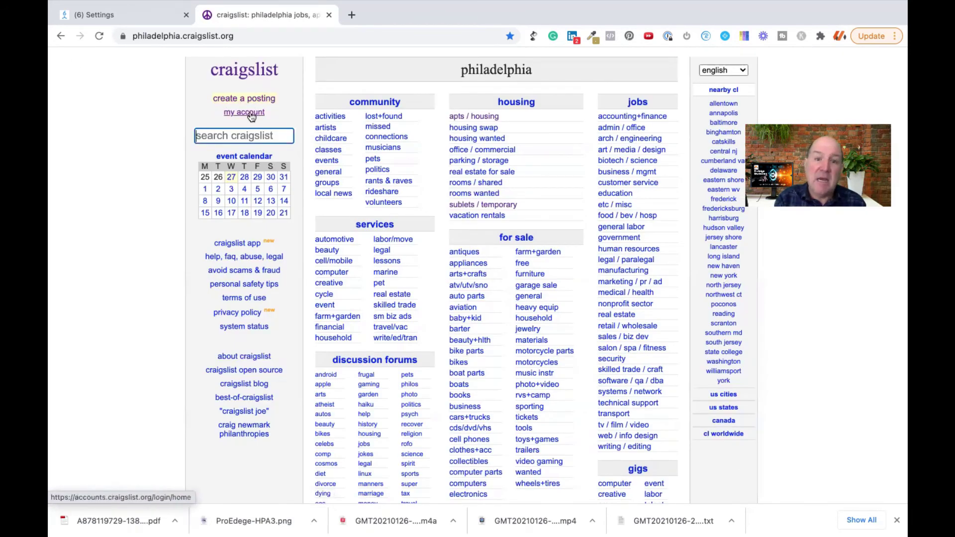
left_click(251, 114)
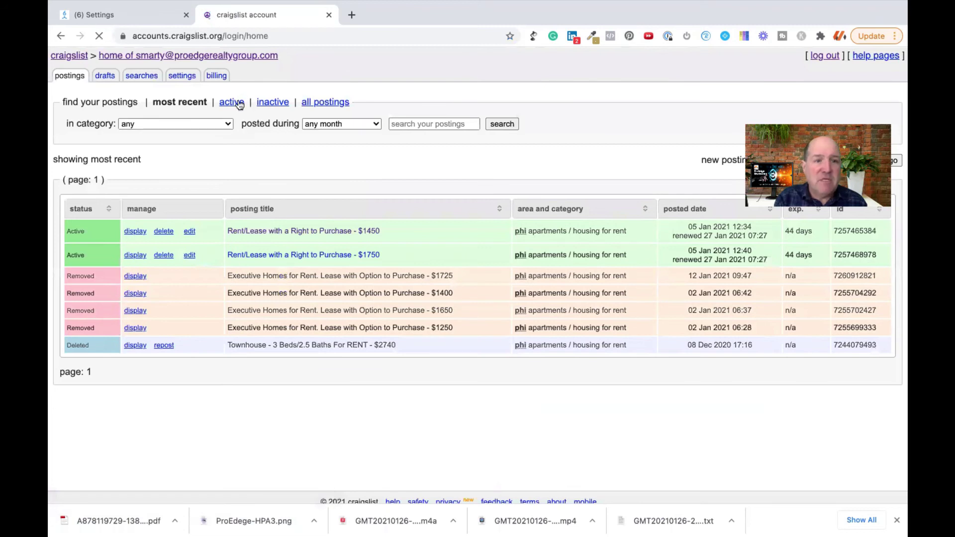
left_click(239, 102)
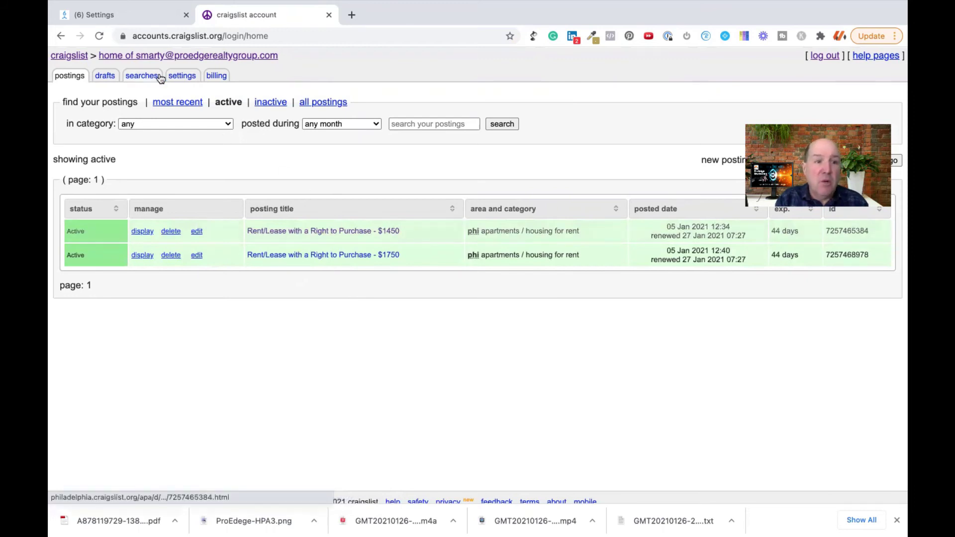
Step: Start a housing-offered apartments/housing for rent posting and select the 'Executive Homes for Rent' title in Pages
left_click(72, 56)
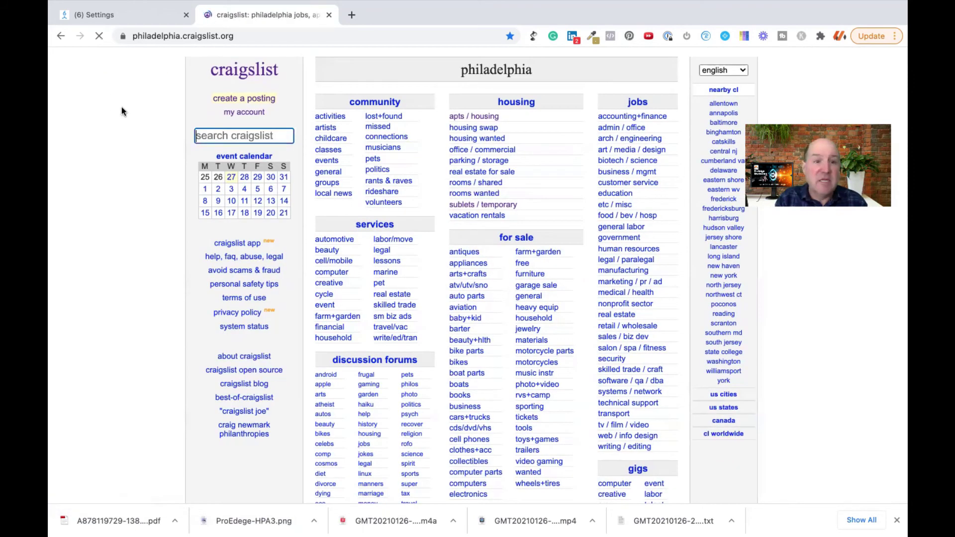
left_click(237, 99)
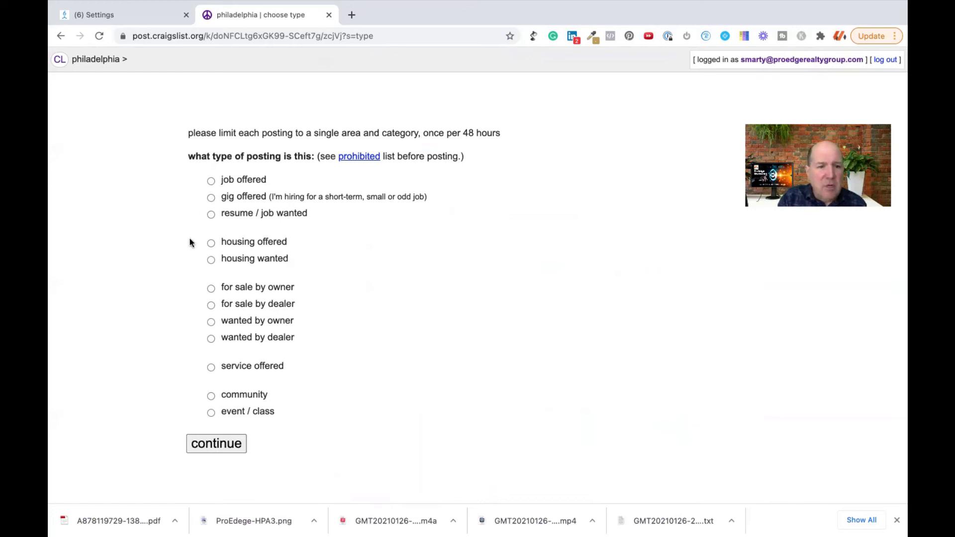
left_click(211, 244)
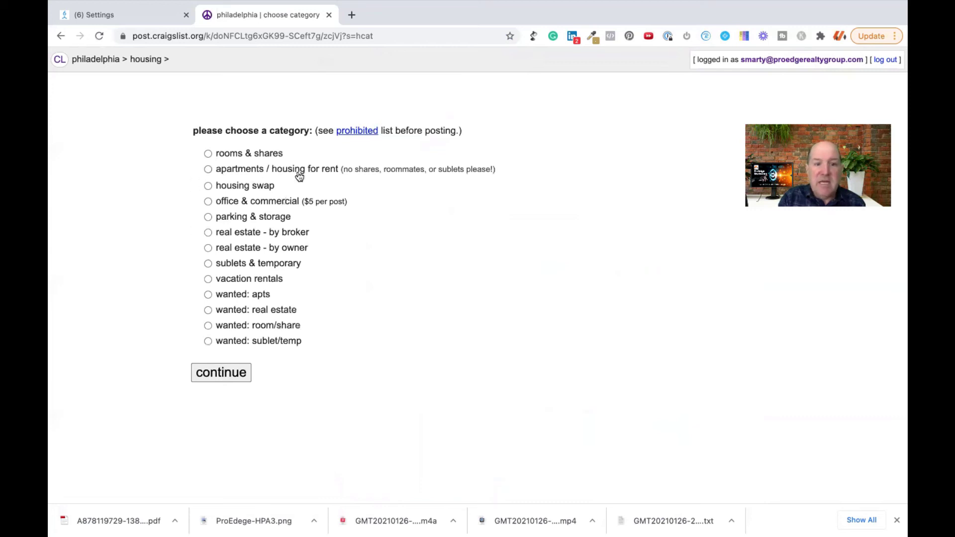
left_click(208, 169)
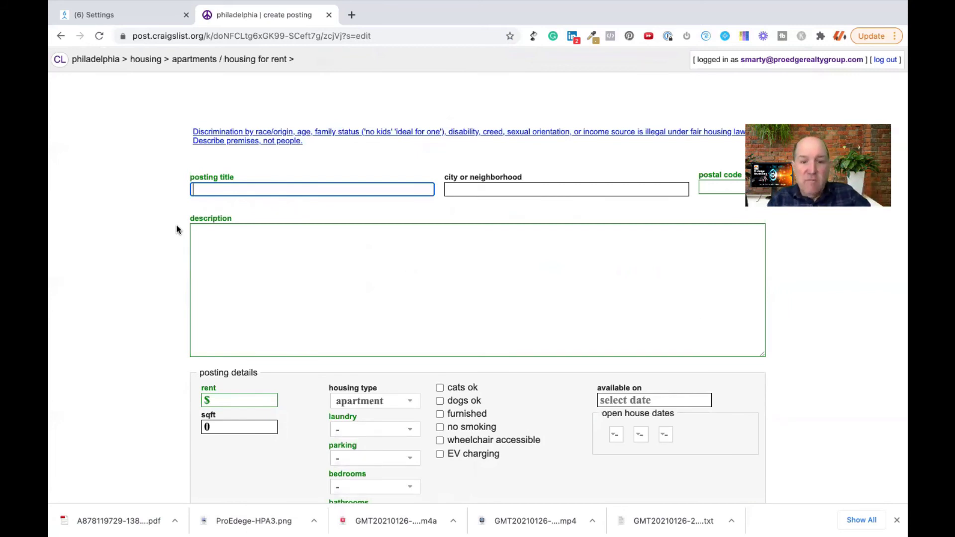
key("super+Tab")
key("super+Tab")
key("super+Tab")
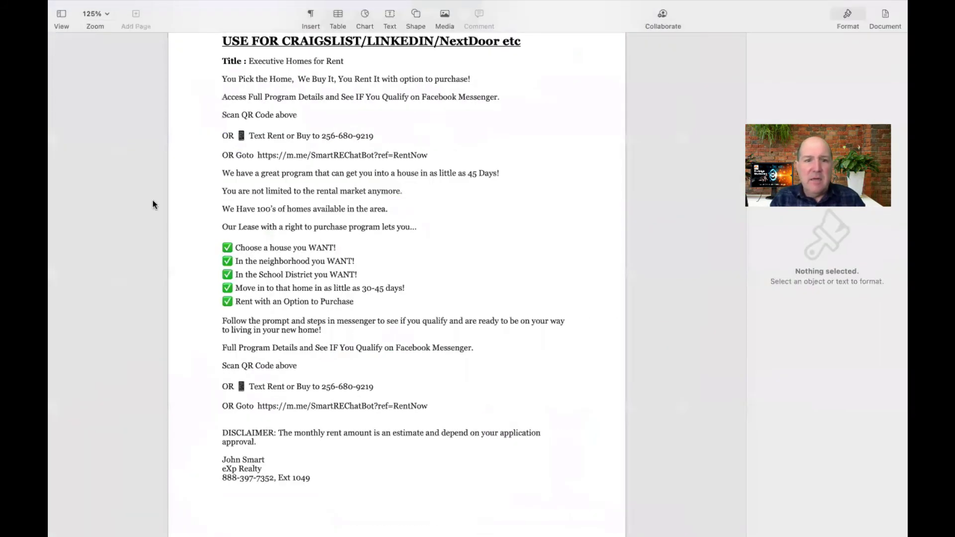
left_click_drag(347, 61, 249, 67)
key("super+c")
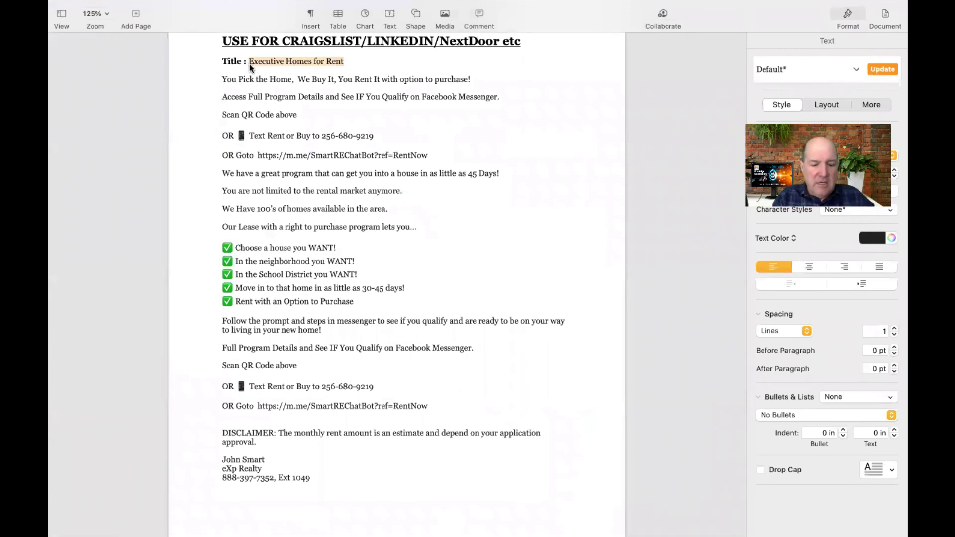
Step: Enter the posting title 'Executive Homes for Rent' and postal code 19446
key("super+Tab")
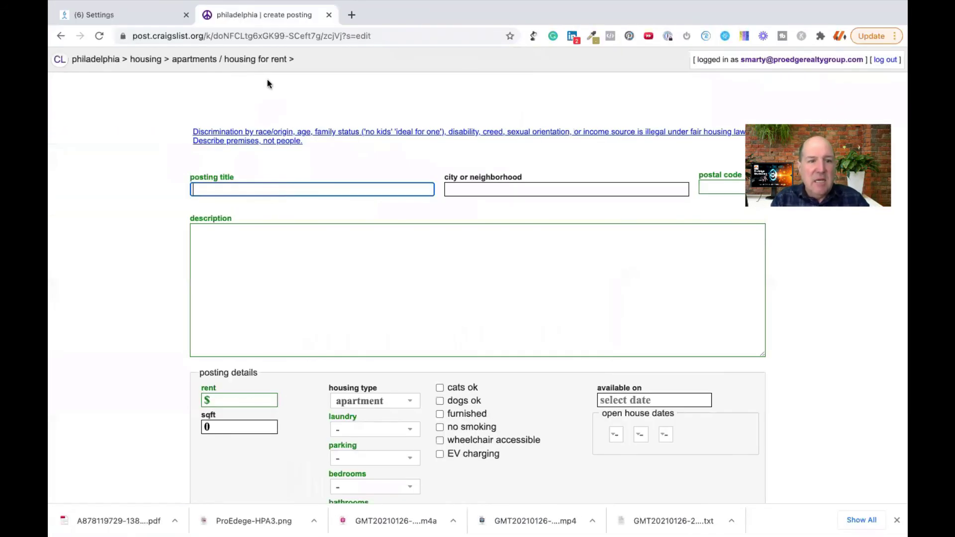
left_click(252, 188)
key("super+v")
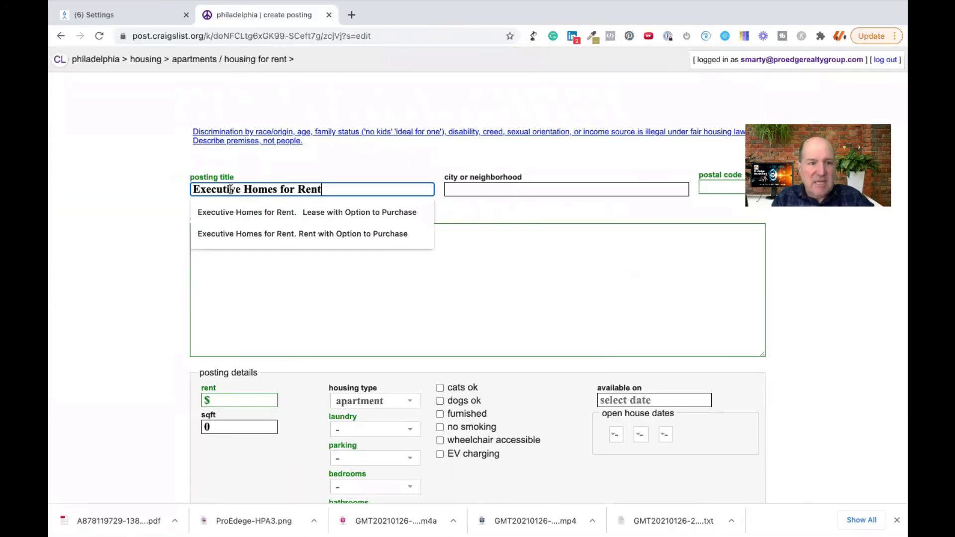
left_click(264, 278)
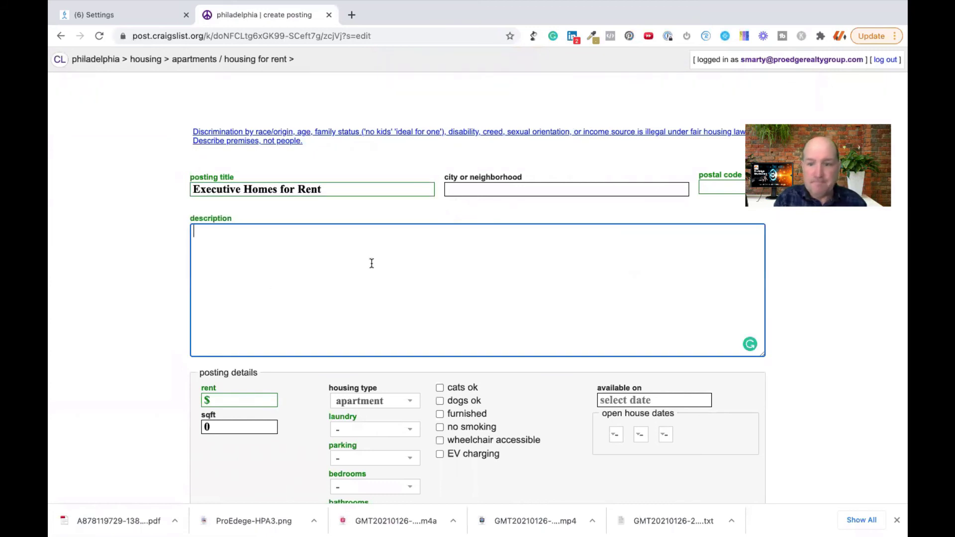
left_click(708, 185)
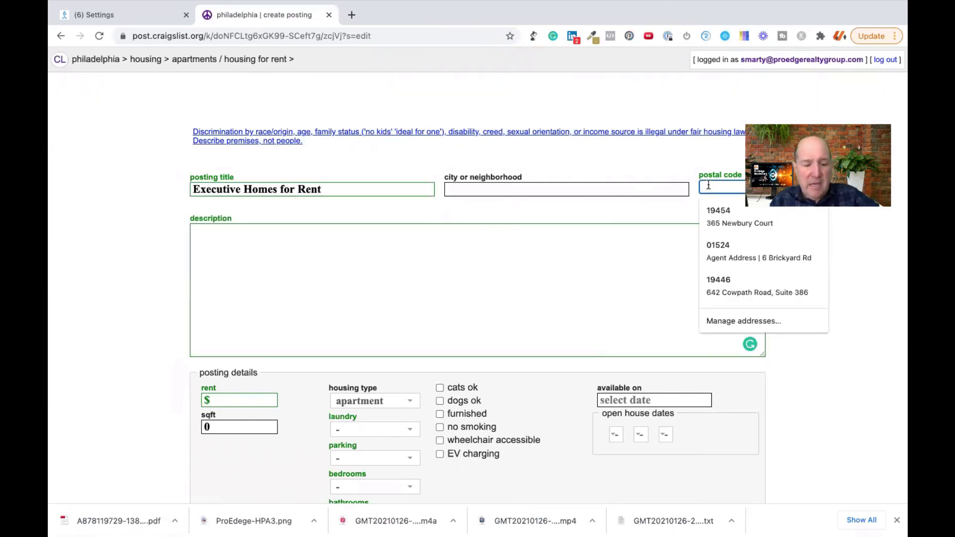
type("19446")
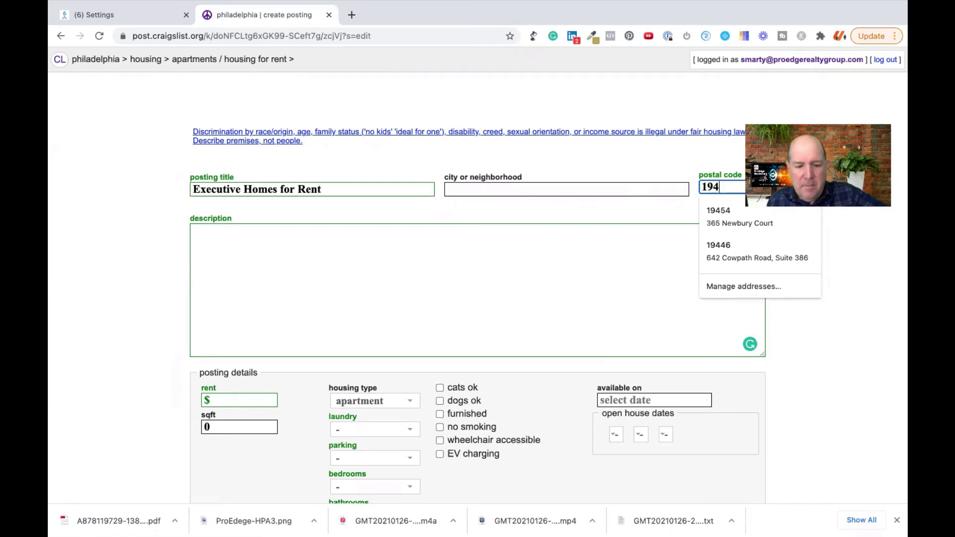
left_click(526, 273)
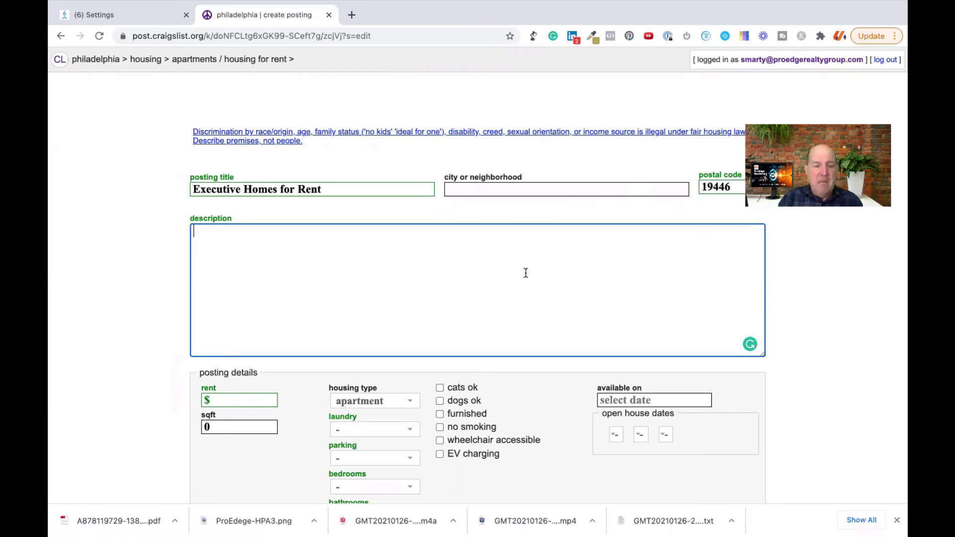
Step: Copy the ad's body text from the Pages document
key("super+Tab")
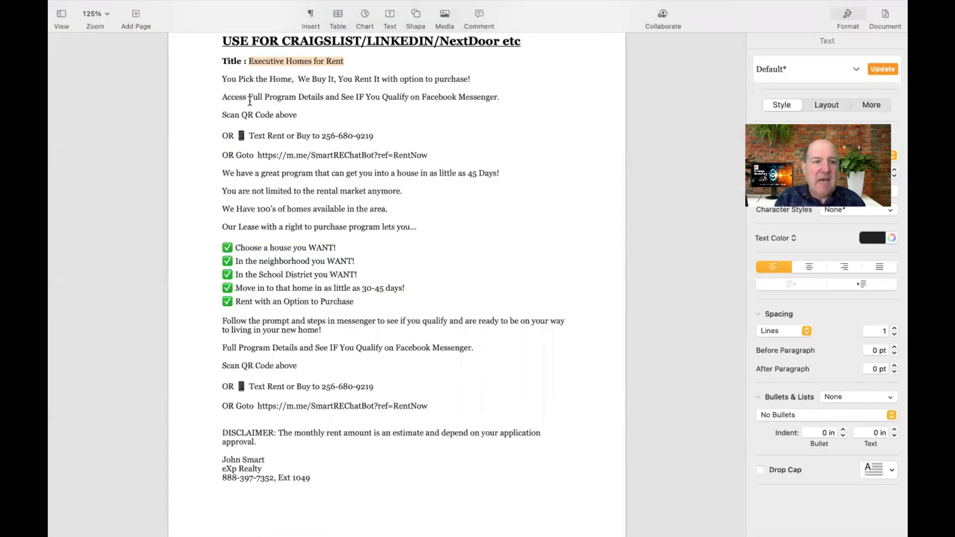
left_click_drag(223, 79, 329, 476)
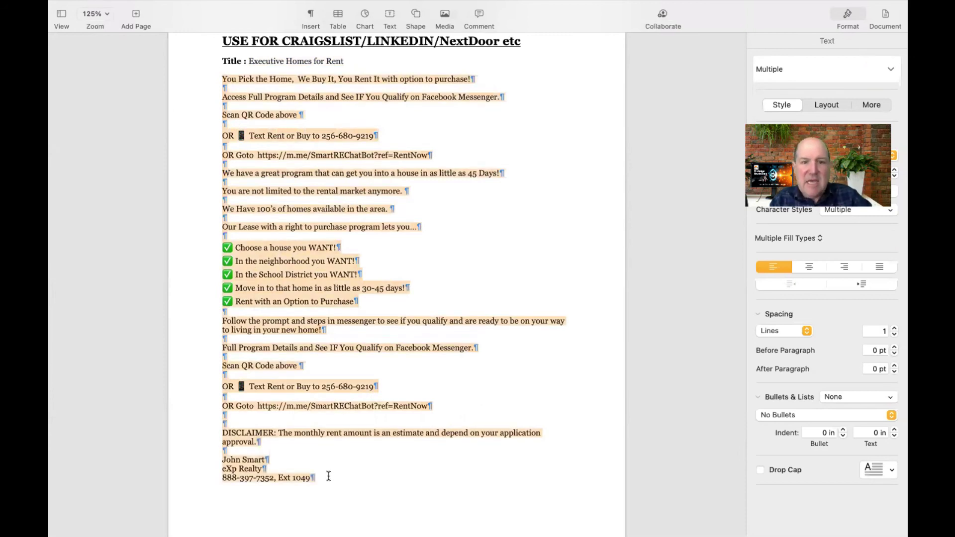
key("super+Tab")
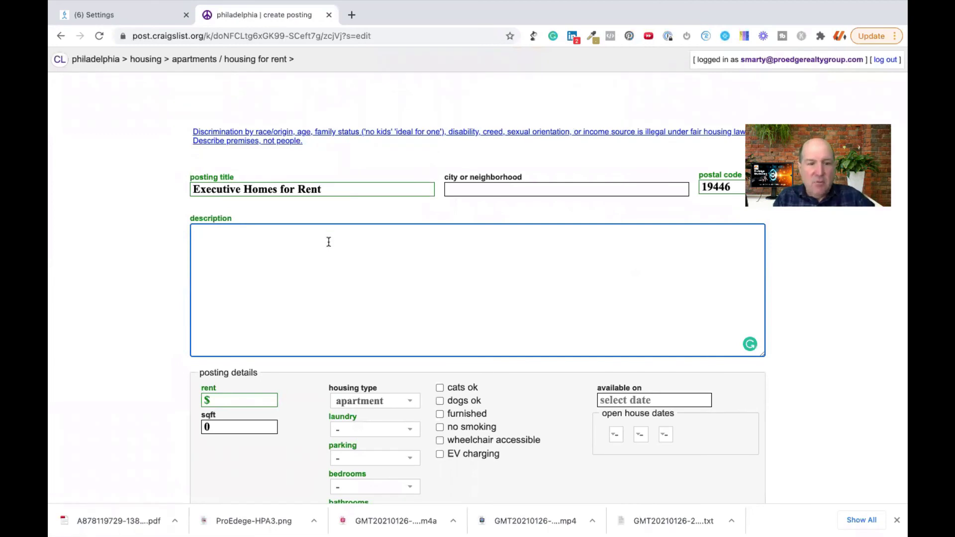
Step: Paste the full ad copy into the posting description
key("super+v")
scroll(328, 242, "up", 15)
scroll(329, 242, "down", 6)
scroll(329, 241, "up", 2)
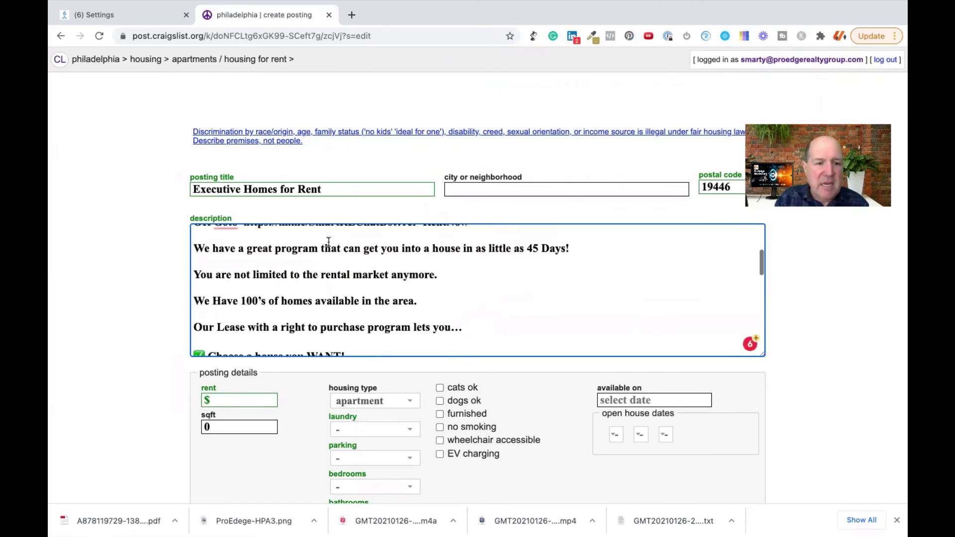
scroll(329, 242, "up", 3)
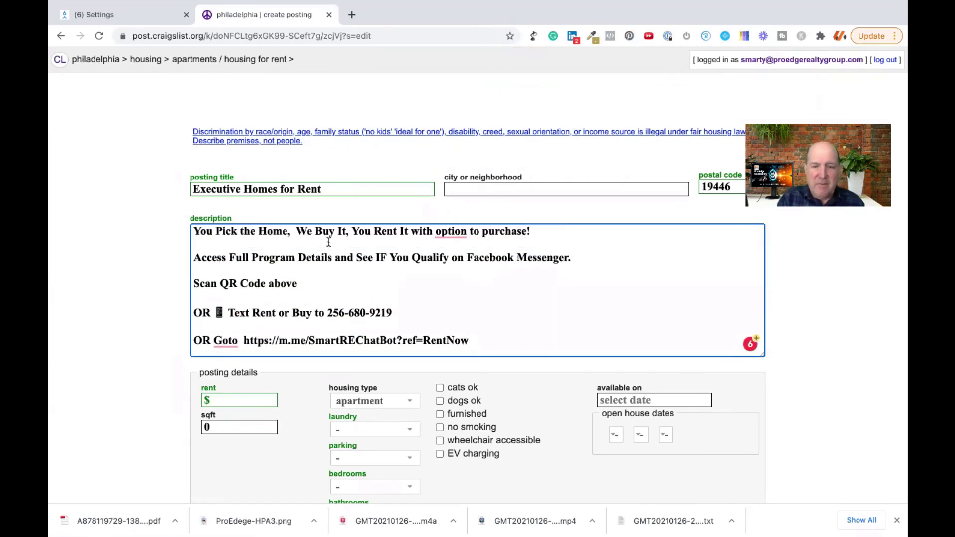
Step: Accept Grammarly's fix so the first line reads 'with an option to purchase'
mouse_move(450, 232)
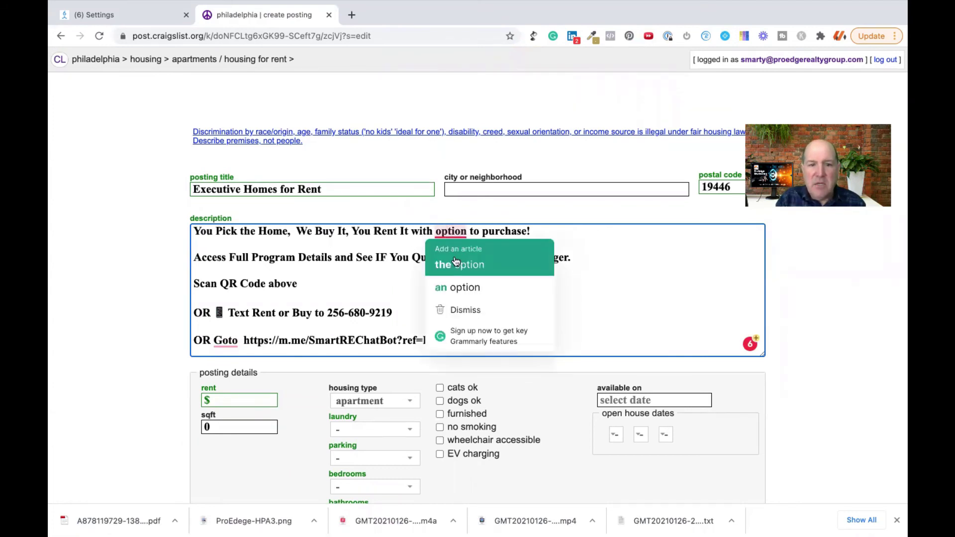
left_click(457, 288)
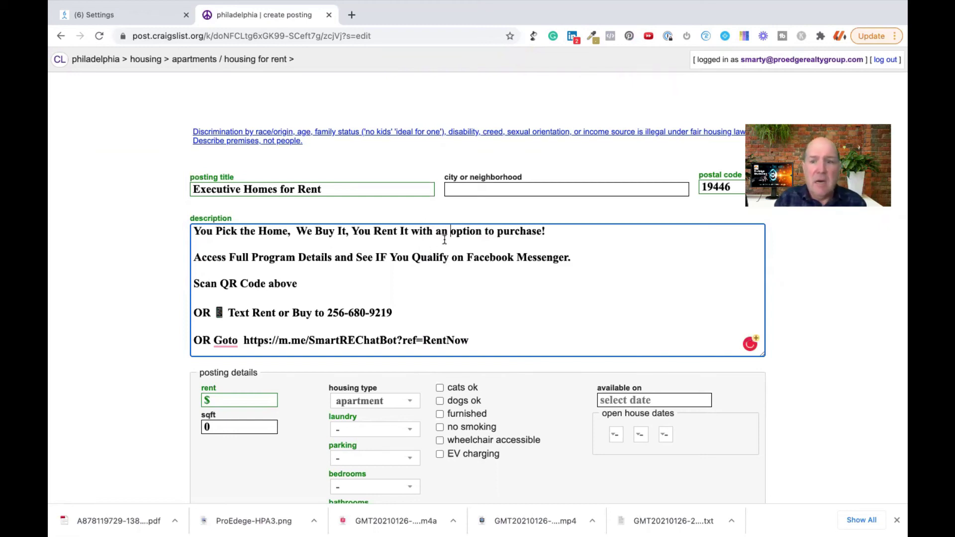
scroll(445, 240, "down", 2)
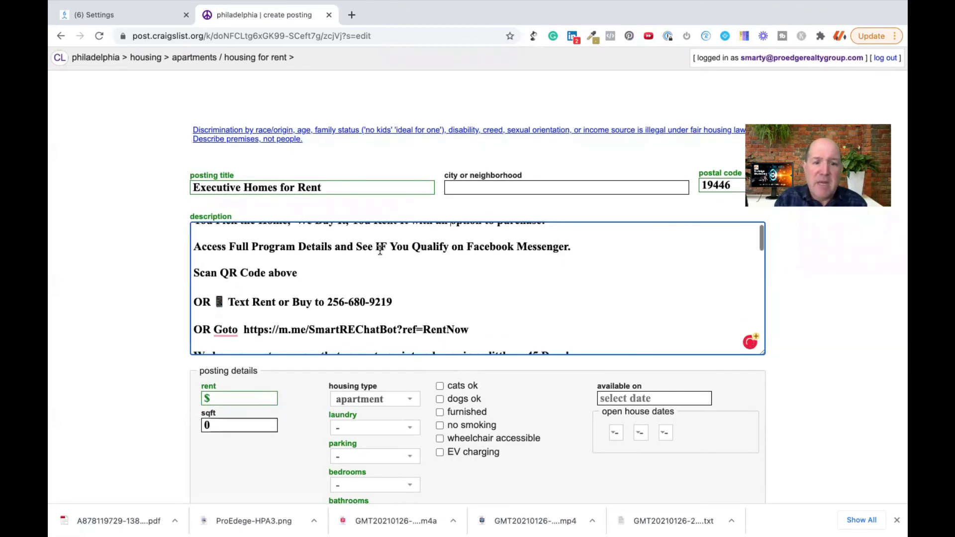
scroll(380, 250, "down", 1)
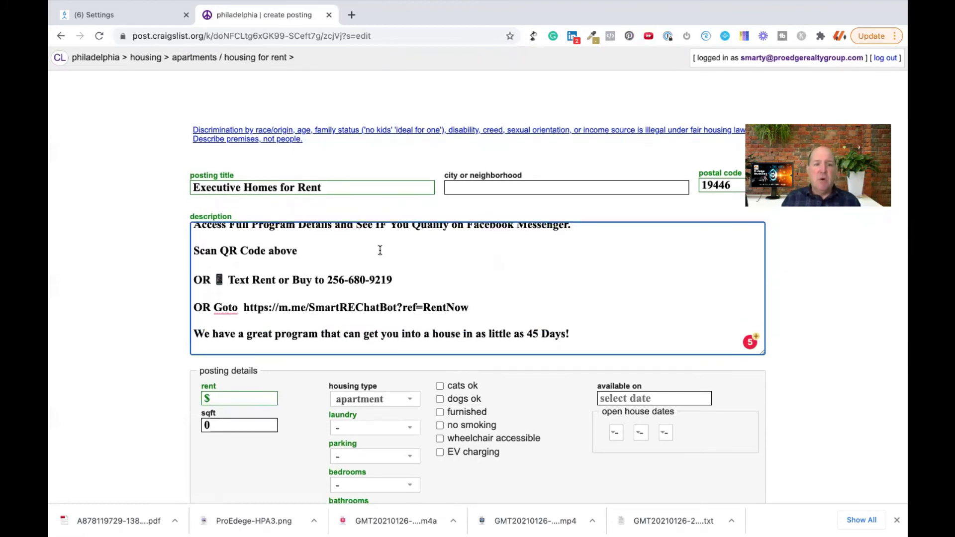
scroll(380, 250, "up", 1)
scroll(380, 250, "up", 1)
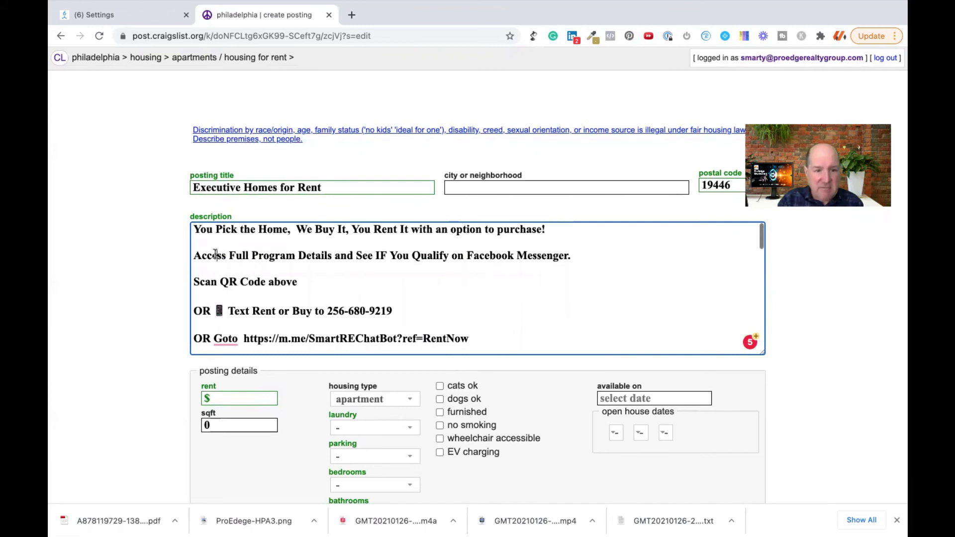
left_click_drag(217, 256, 354, 266)
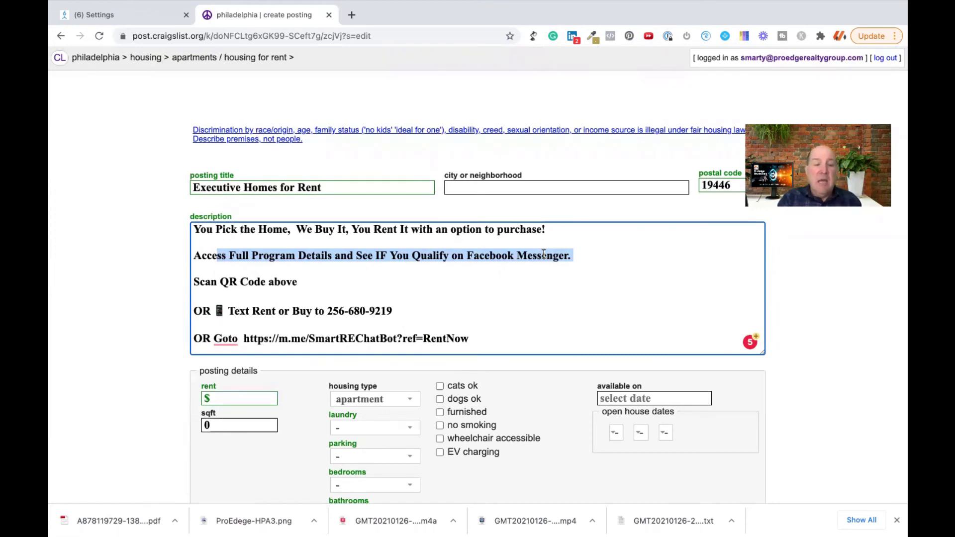
scroll(496, 315, "down", 1)
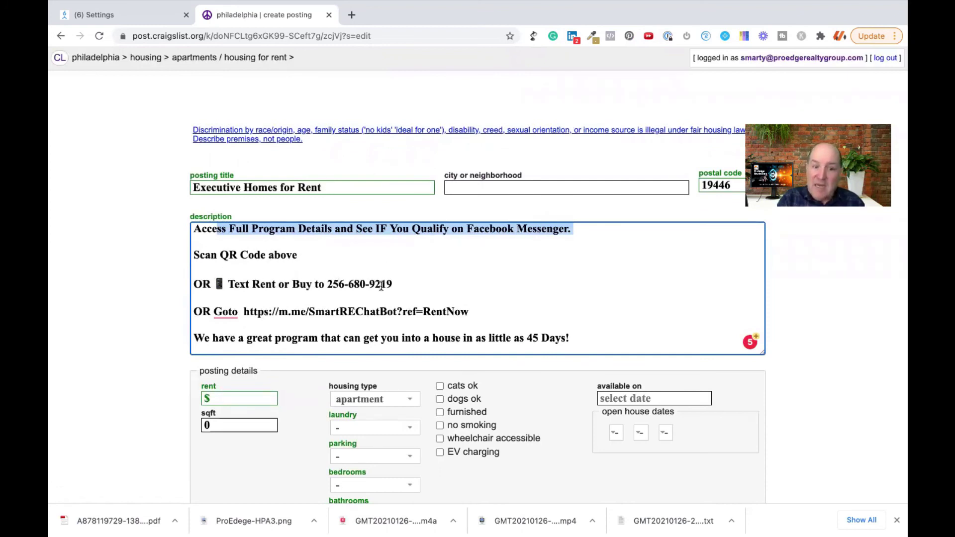
Step: Change 'Text Rent' to 'Text RentNow' in the description's phone line
left_click(274, 283)
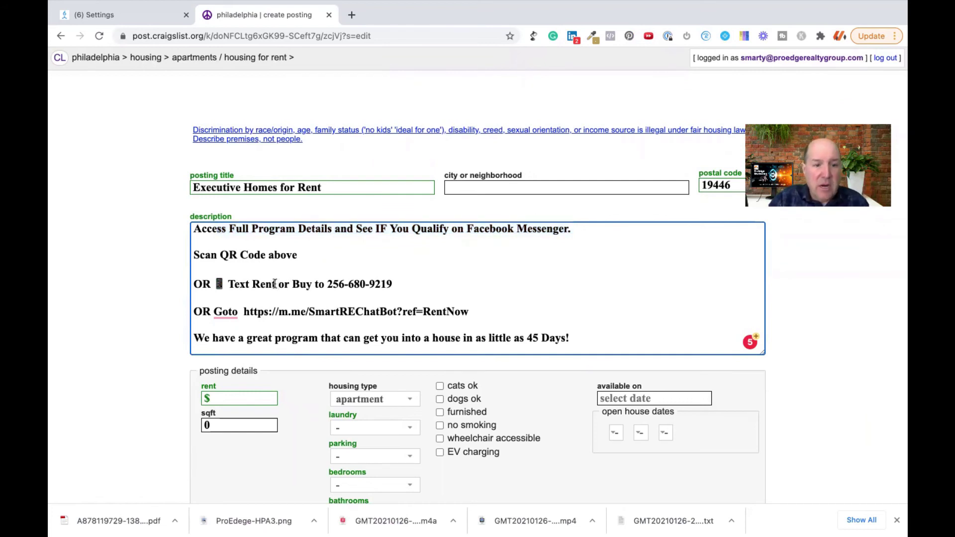
key("BackSpace")
key("BackSpace")
key("BackSpace")
key("BackSpace")
key("BackSpace")
key("BackSpace")
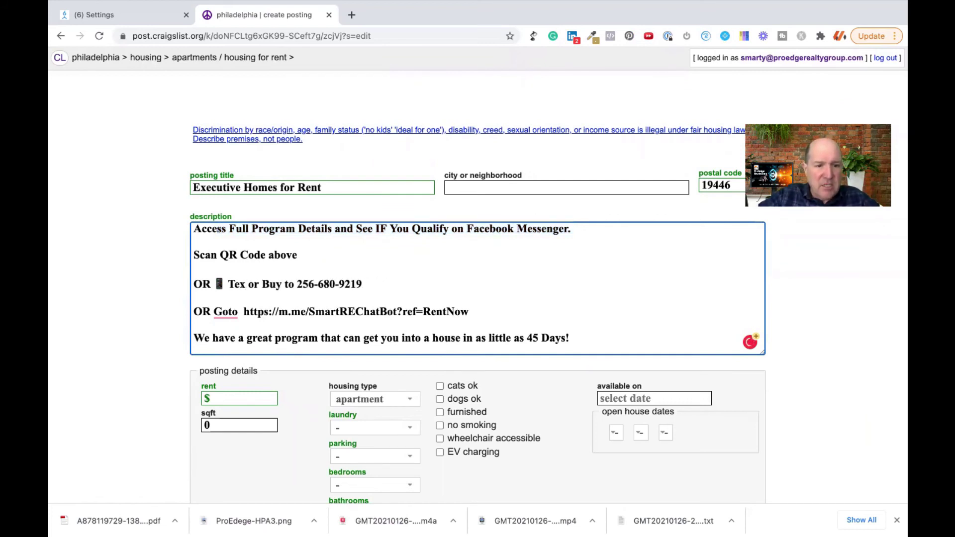
type("t RentNow")
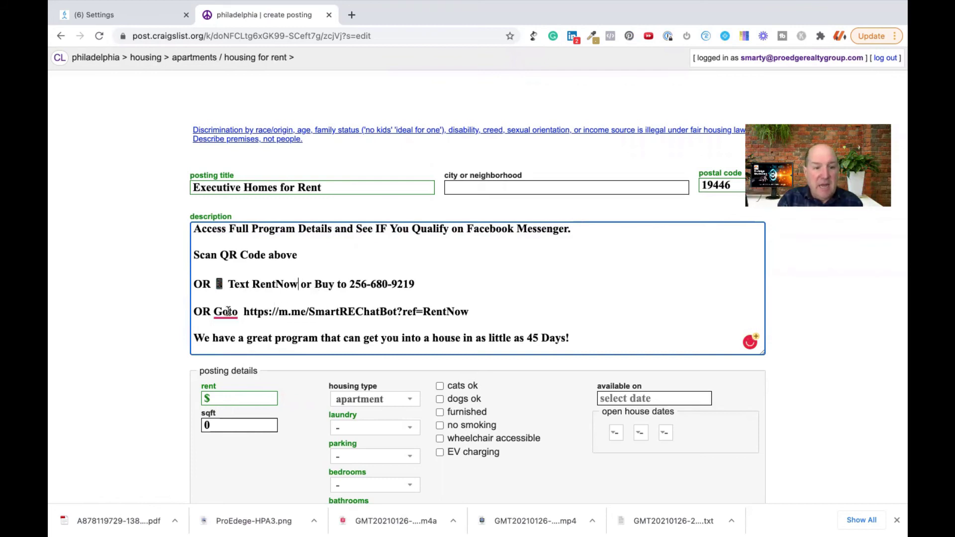
mouse_move(227, 313)
left_click_drag(470, 312, 251, 310)
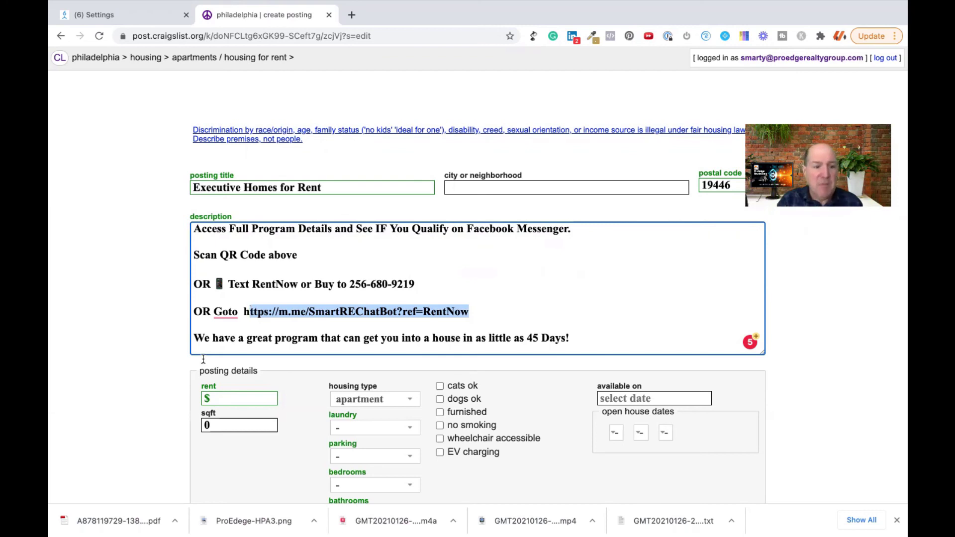
scroll(229, 415, "down", 3)
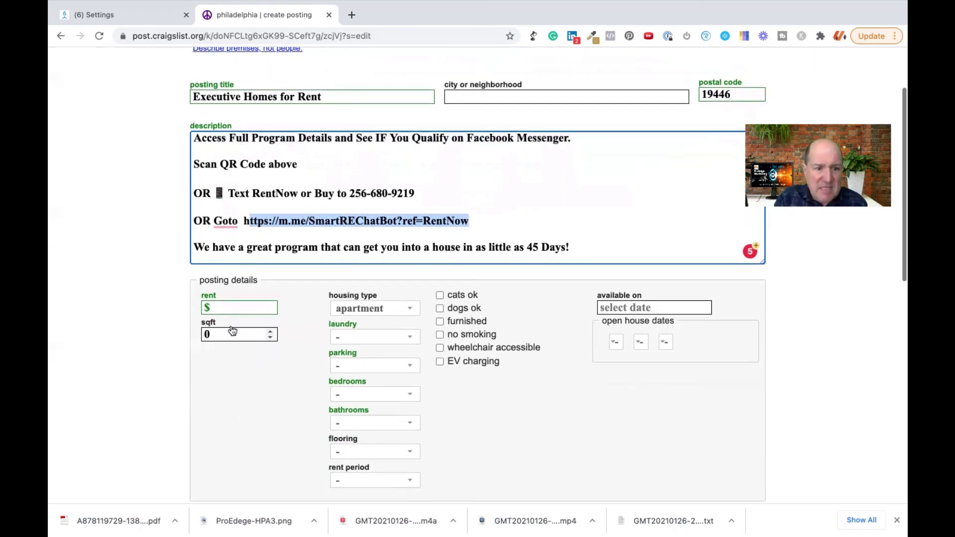
Step: Set the rent to $1650 and the square footage to 2135
left_click(228, 308)
type("1")
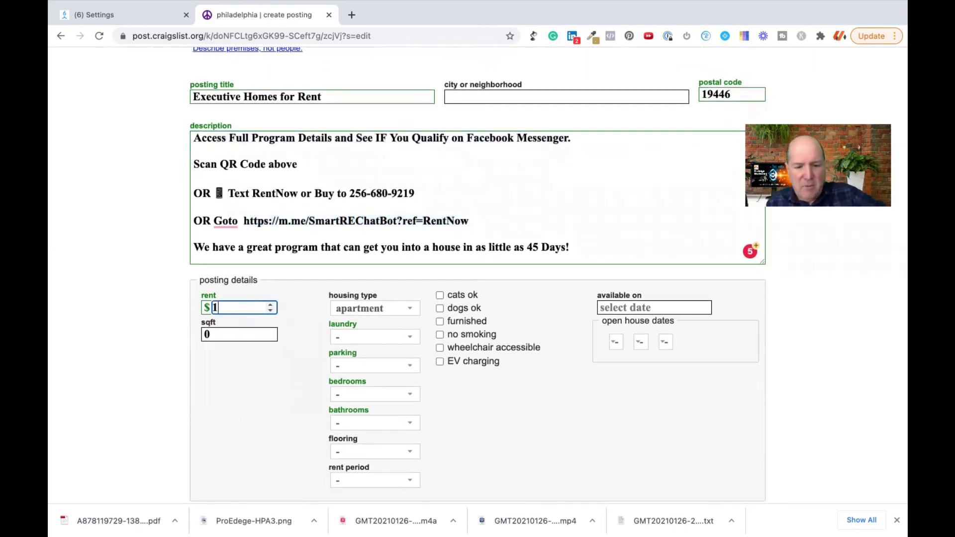
type("650")
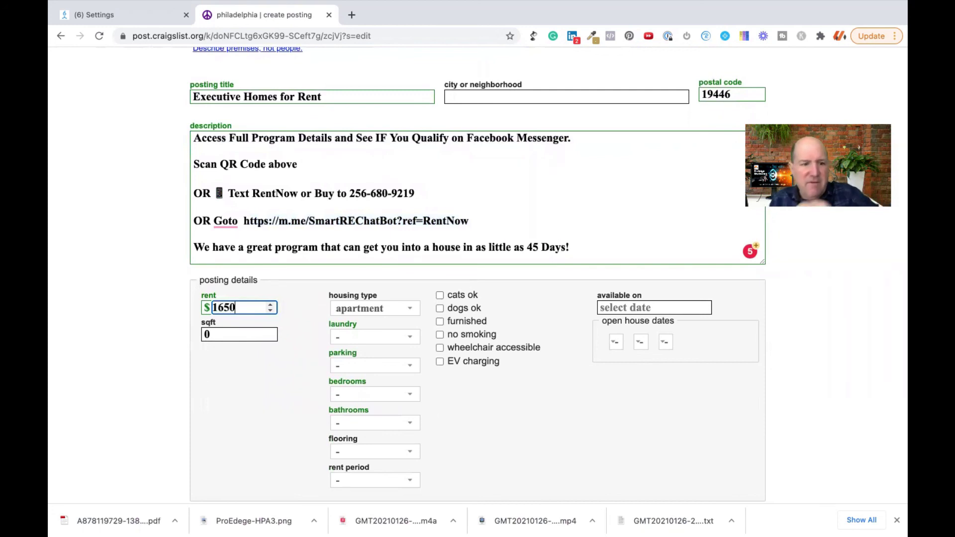
key("Tab")
key("BackSpace")
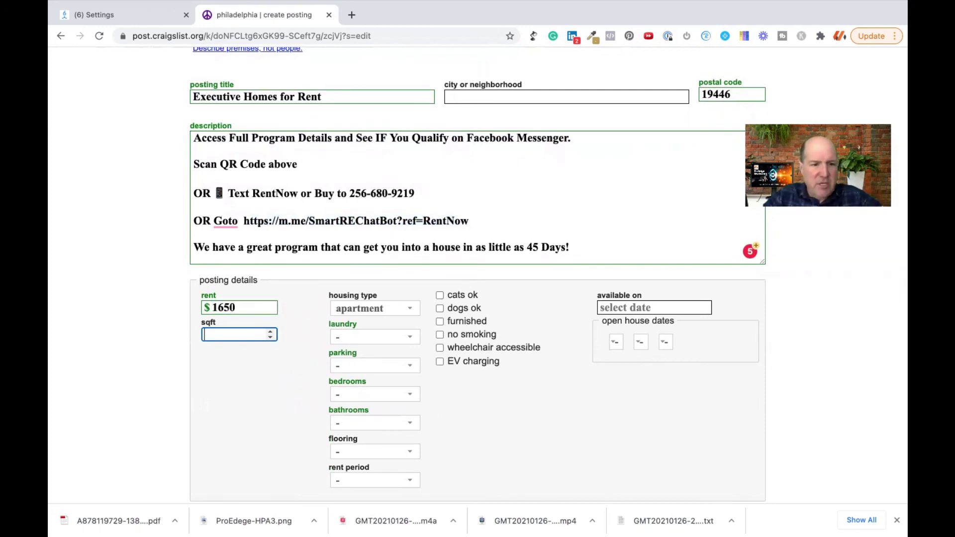
type("2135")
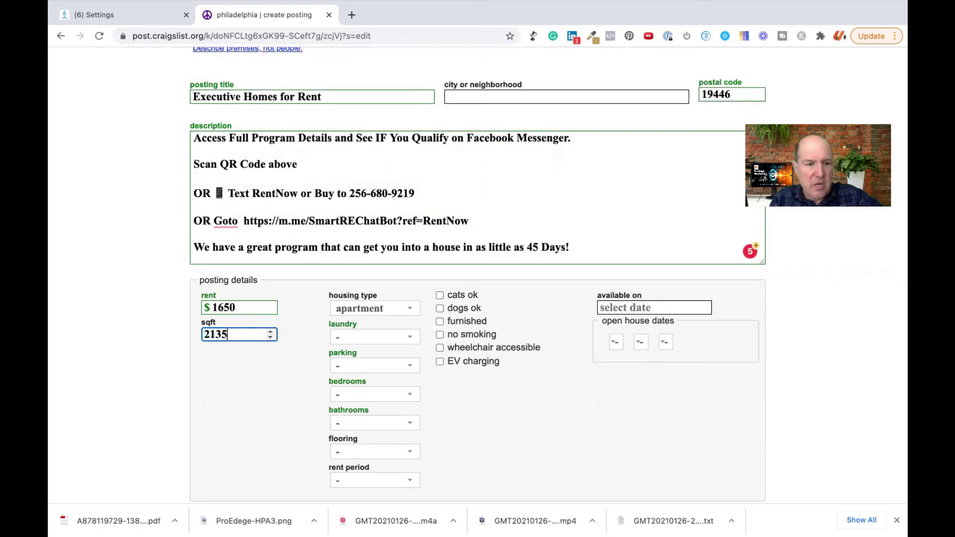
Step: Set housing type house, laundry w/d in unit, attached garage parking and 3 bedrooms
scroll(242, 381, "down", 1)
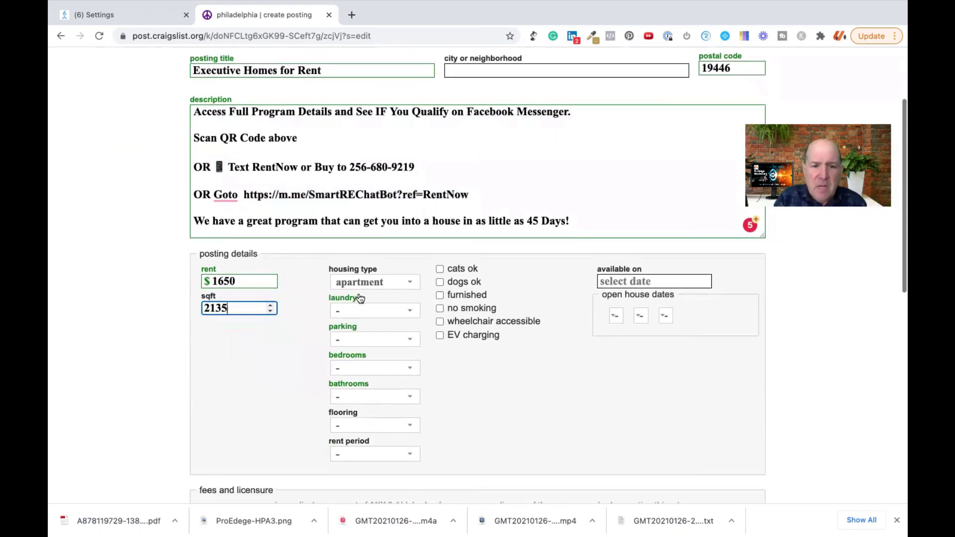
left_click(367, 282)
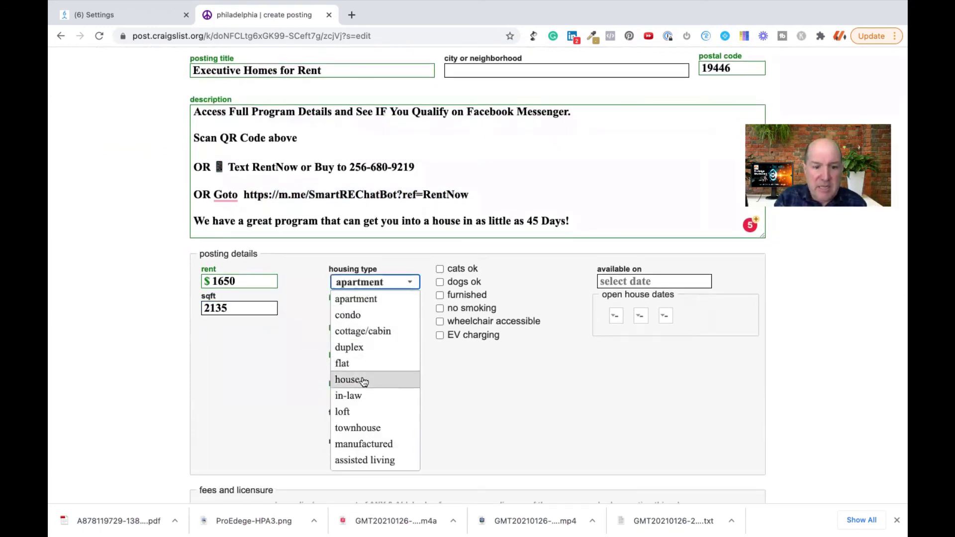
left_click(366, 379)
left_click(366, 312)
left_click(367, 341)
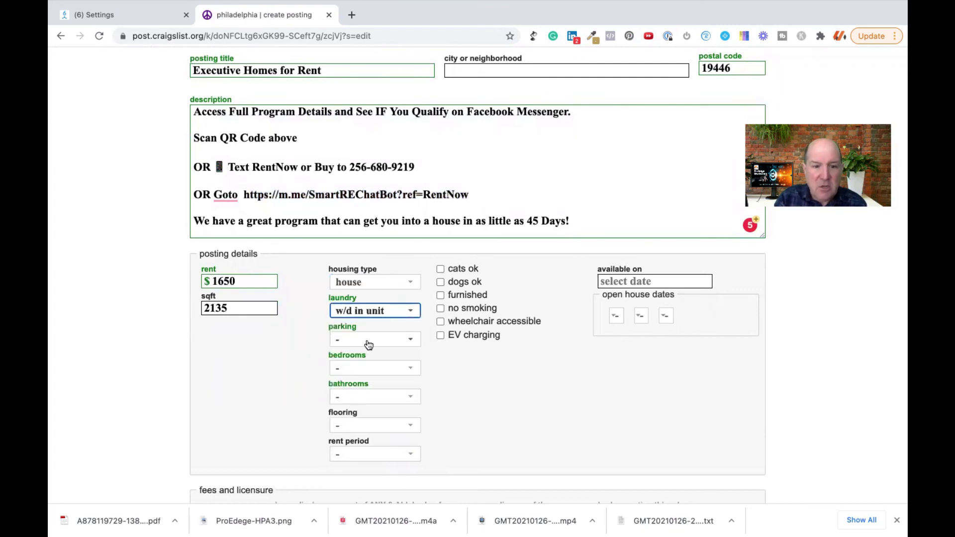
left_click(366, 339)
left_click(367, 389)
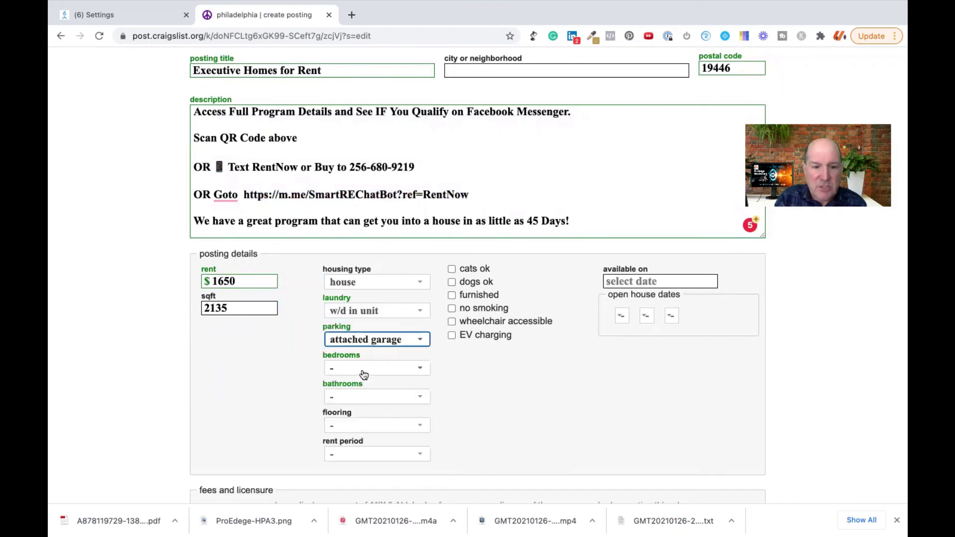
left_click(362, 371)
left_click(355, 271)
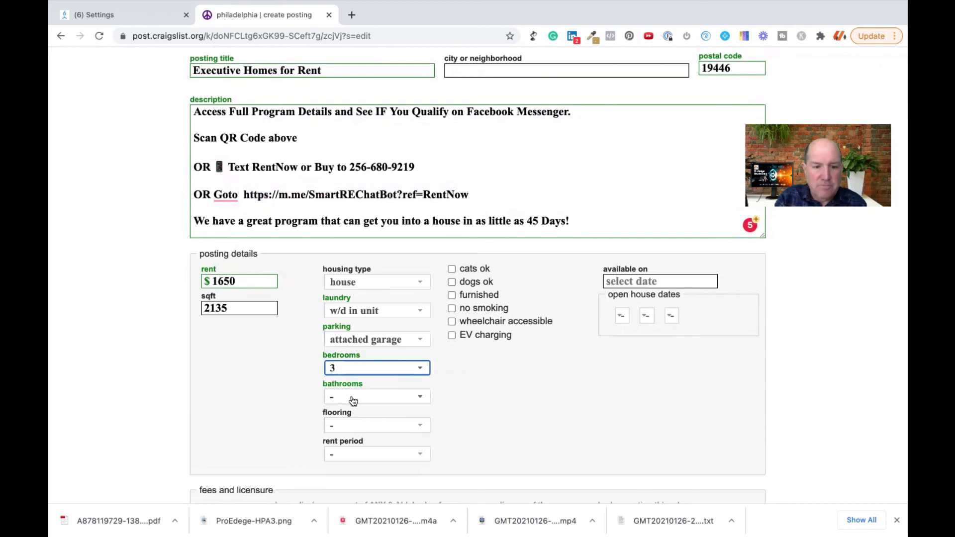
Step: Set 2.5 bathrooms, wood flooring and a yearly rent period
left_click(351, 397)
left_click(357, 300)
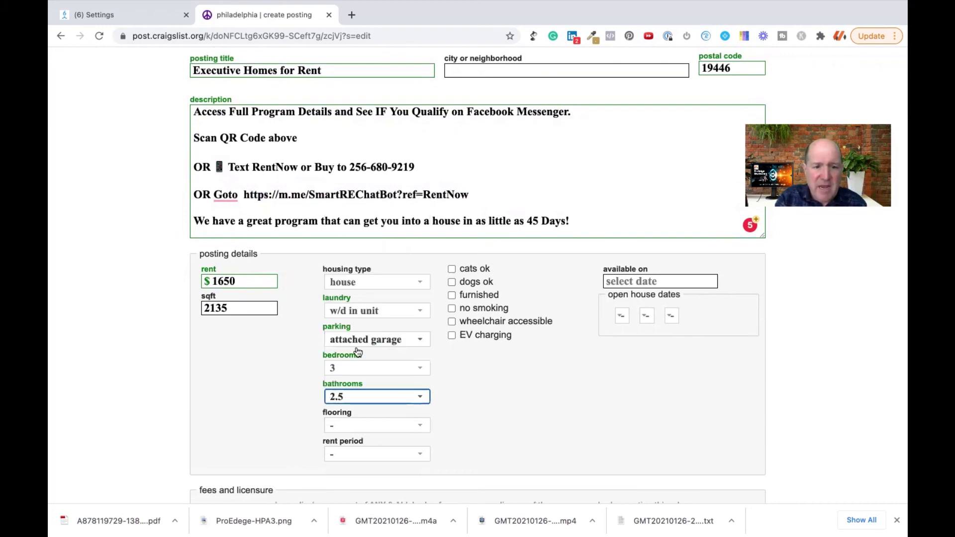
left_click(362, 425)
left_click(361, 327)
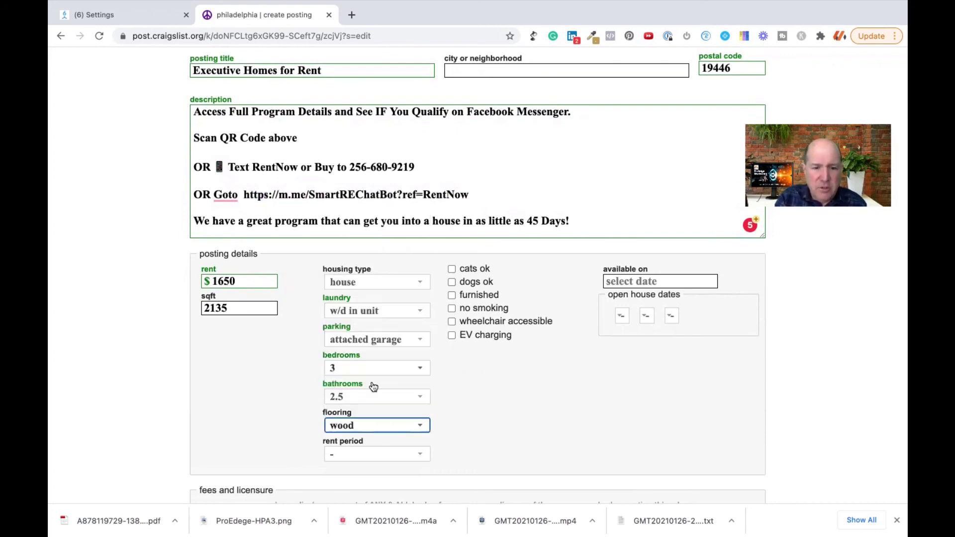
left_click(371, 454)
left_click(368, 439)
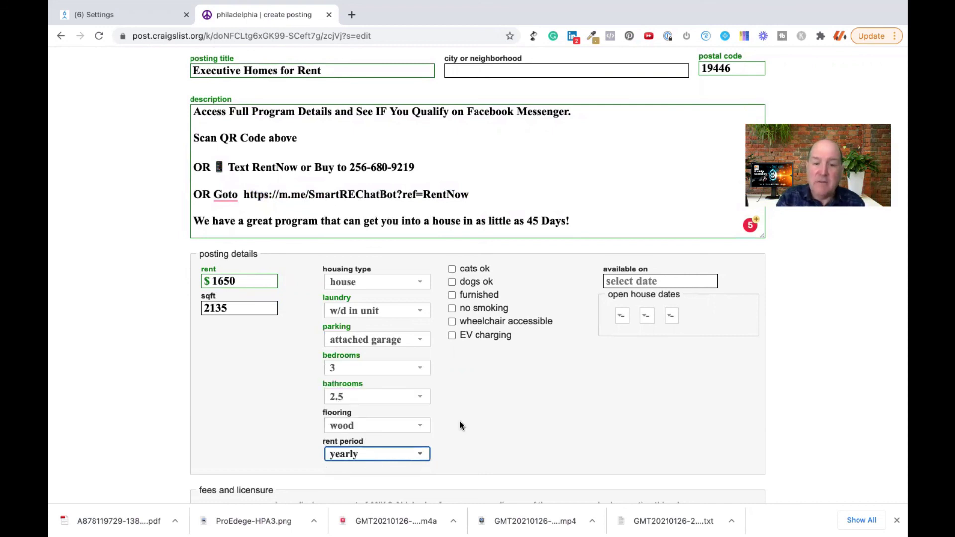
Step: Mark cats and dogs OK and set availability to 1 February 2021
left_click(453, 269)
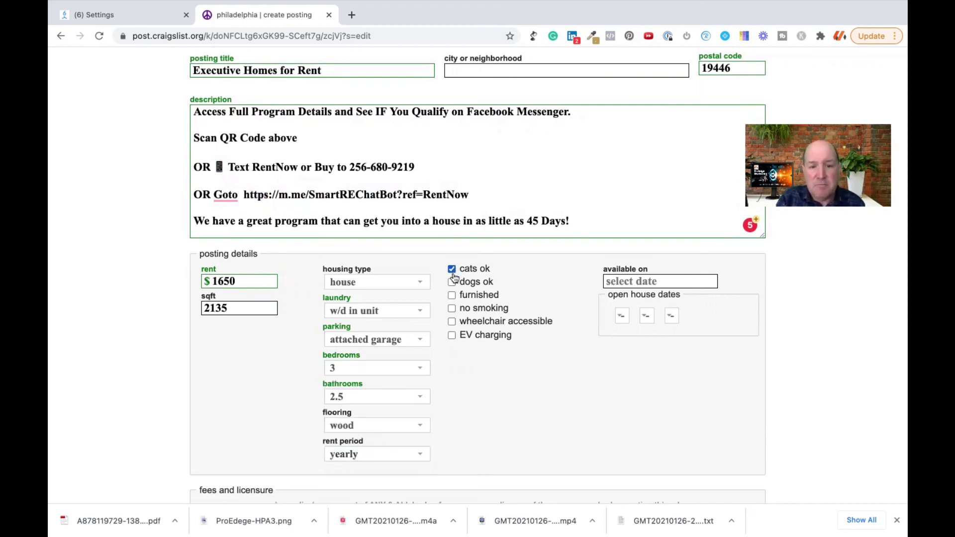
left_click(452, 282)
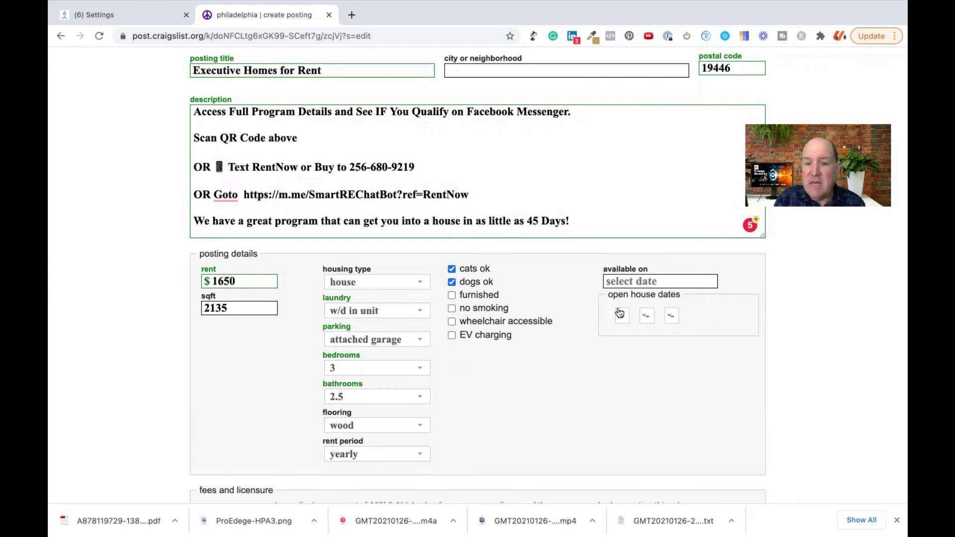
left_click(649, 281)
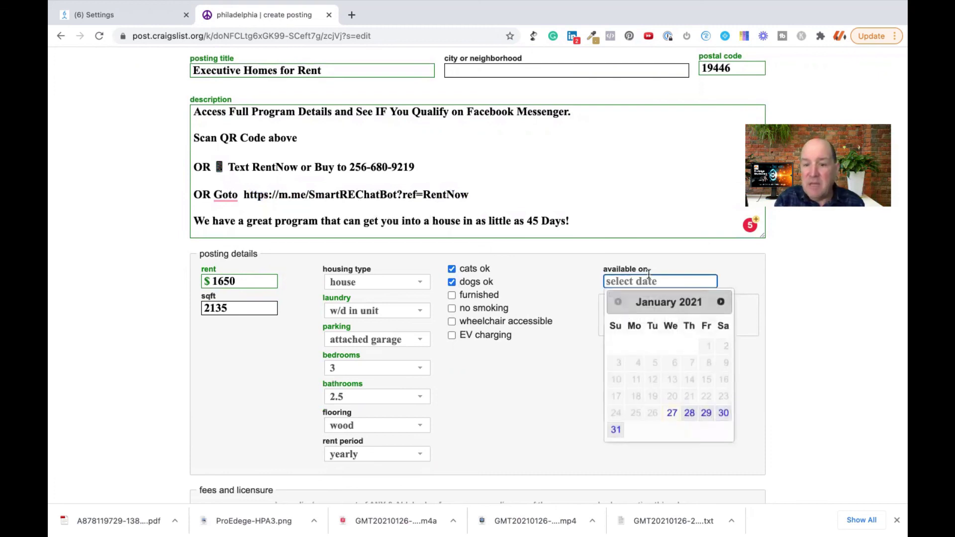
left_click(720, 302)
left_click(636, 351)
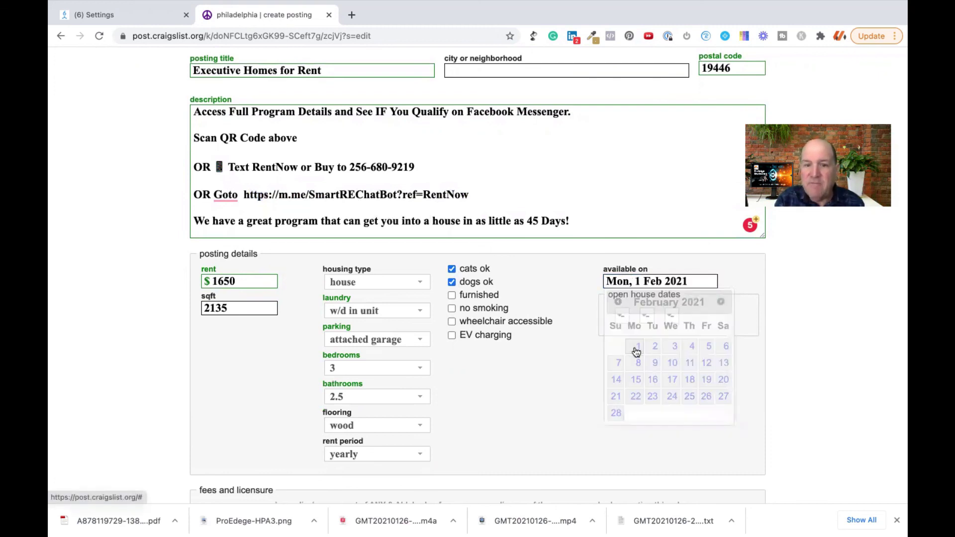
Step: Submit the posting details and accept the 19446 Lansdale map location
scroll(553, 404, "down", 3)
scroll(554, 404, "down", 5)
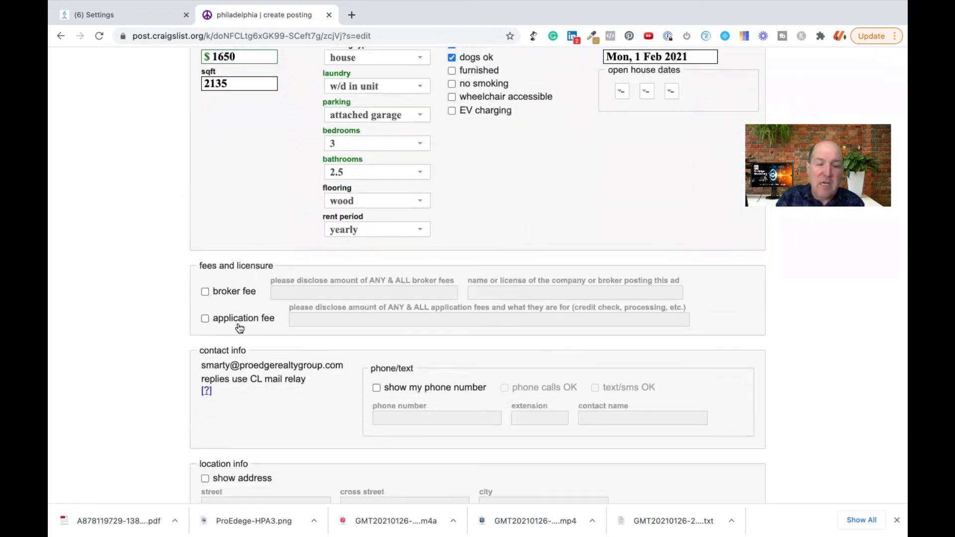
scroll(240, 329, "down", 10)
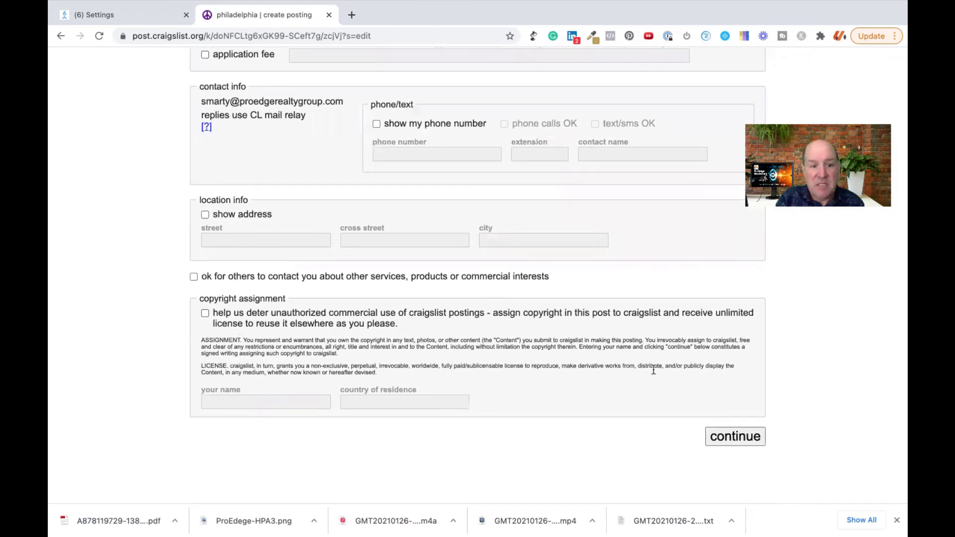
left_click(736, 437)
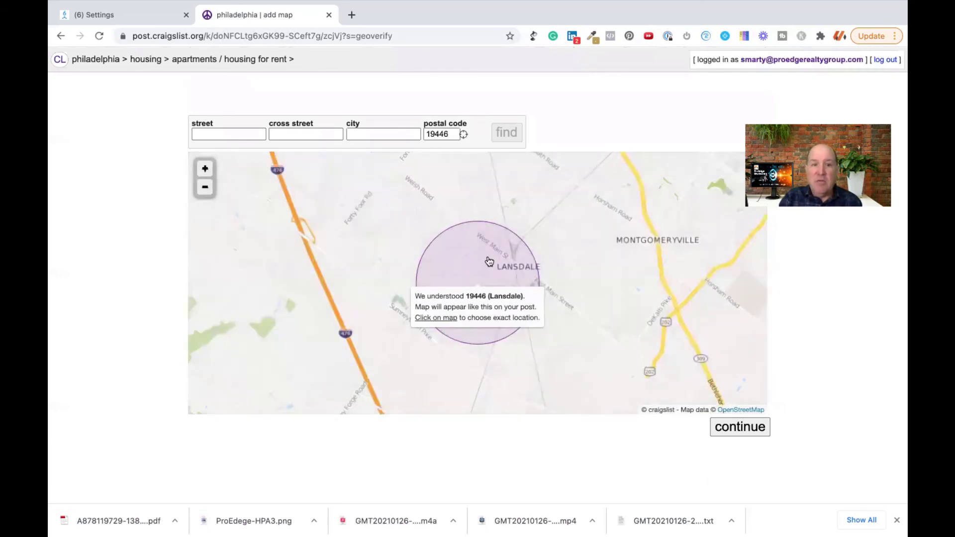
left_click(738, 425)
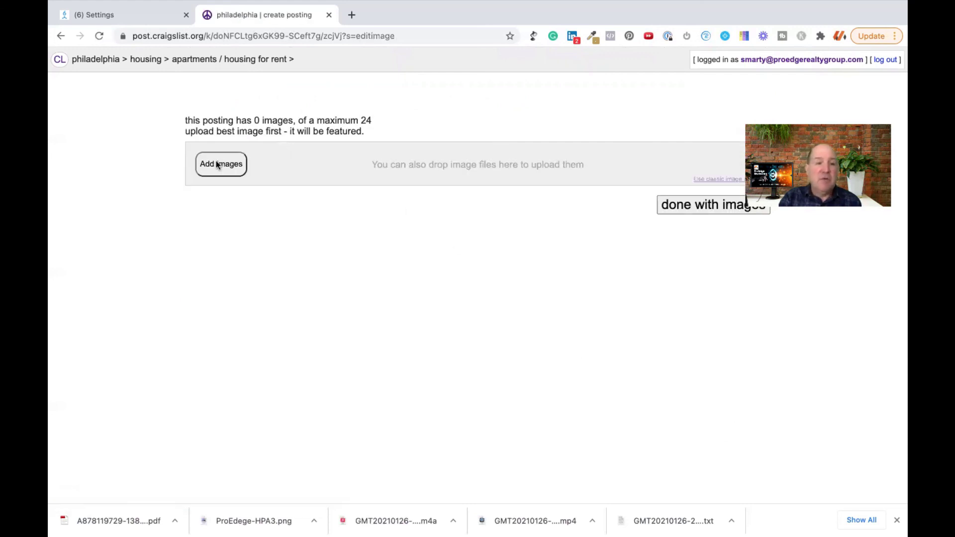
Step: Upload ProEdege-HPA3.png from the Desktop as the ad image and finish the image step
left_click(218, 165)
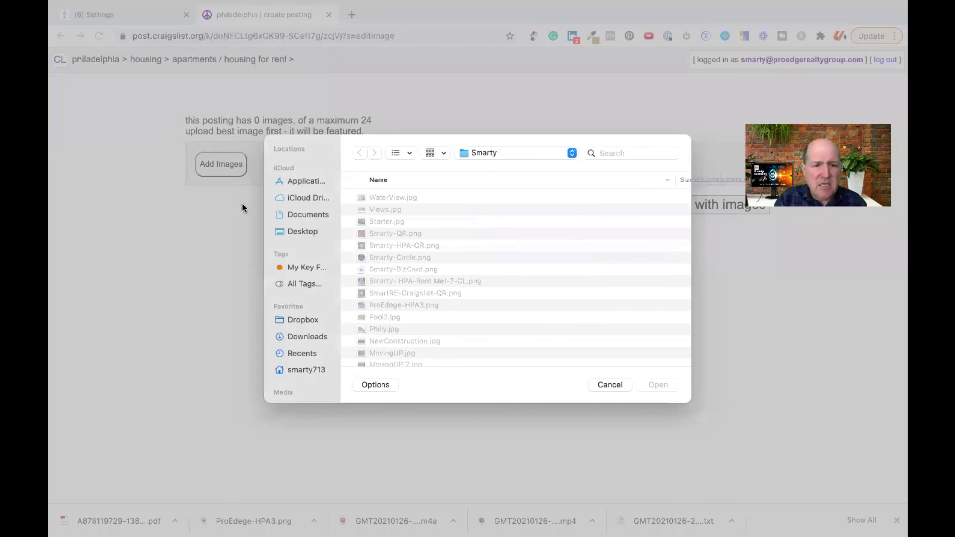
left_click(292, 232)
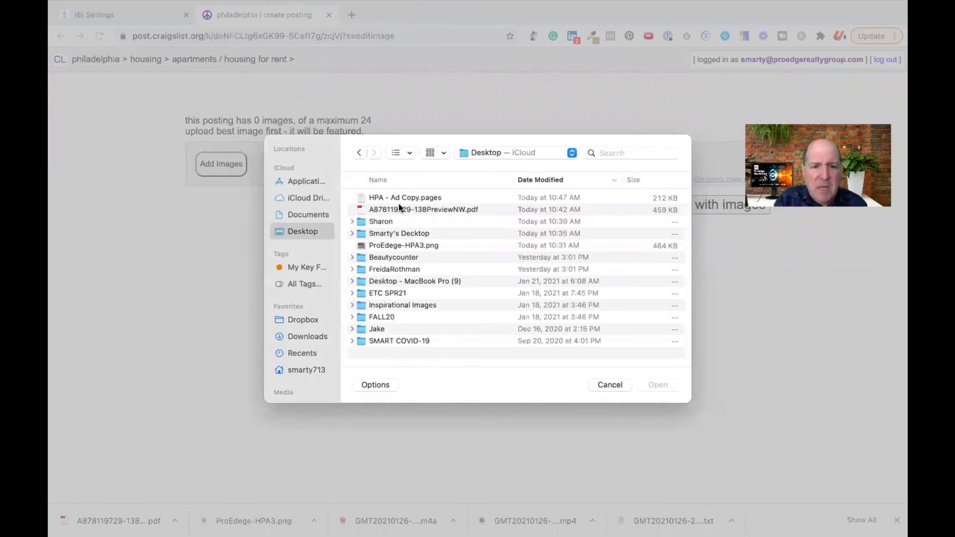
scroll(403, 230, "down", 1)
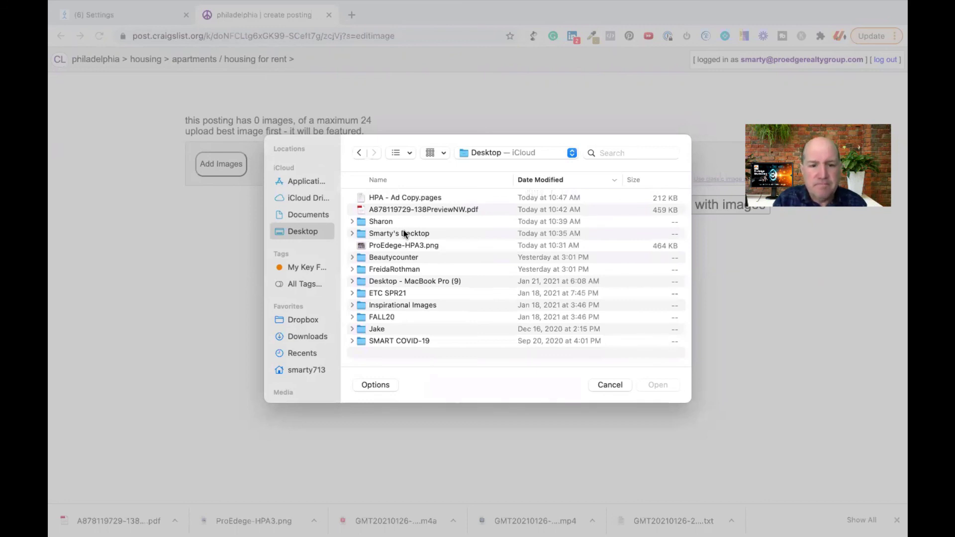
left_click(404, 246)
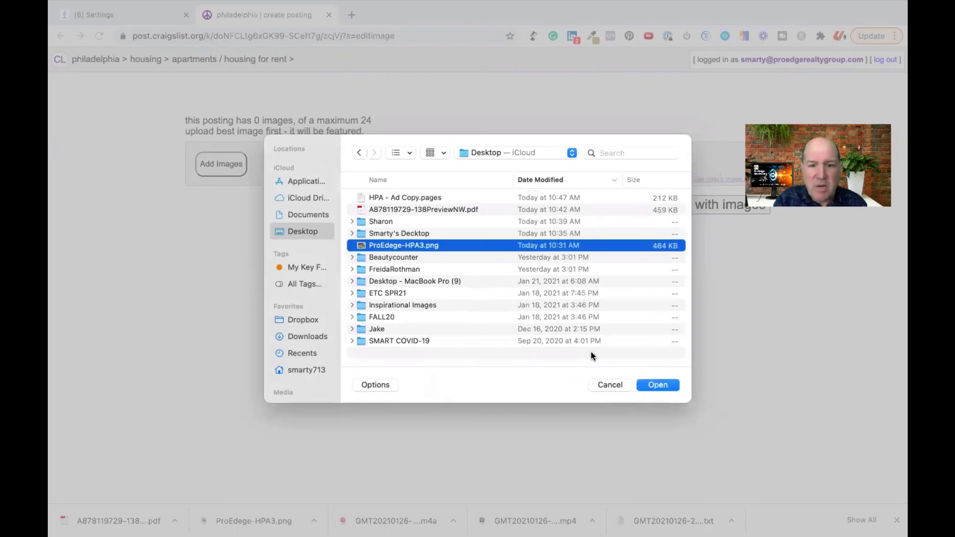
left_click(651, 383)
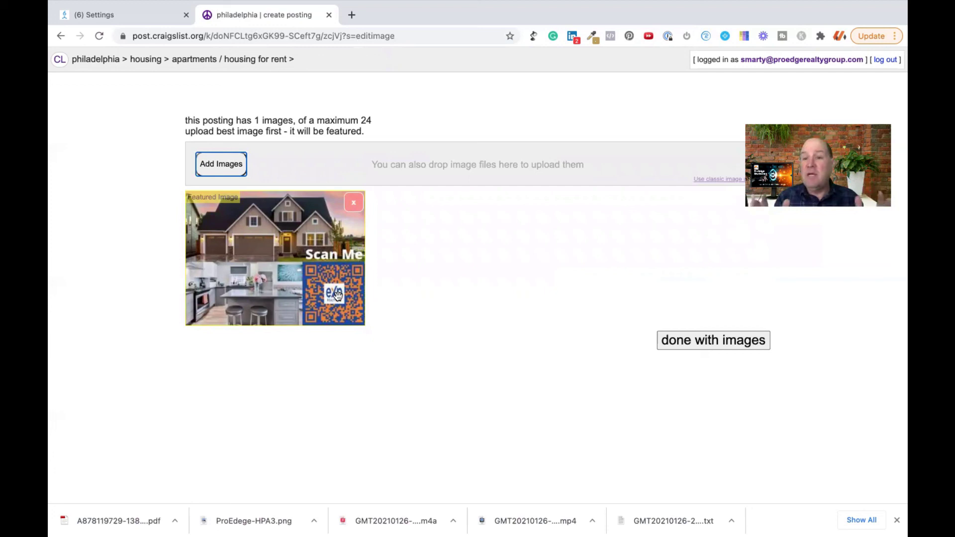
left_click(666, 340)
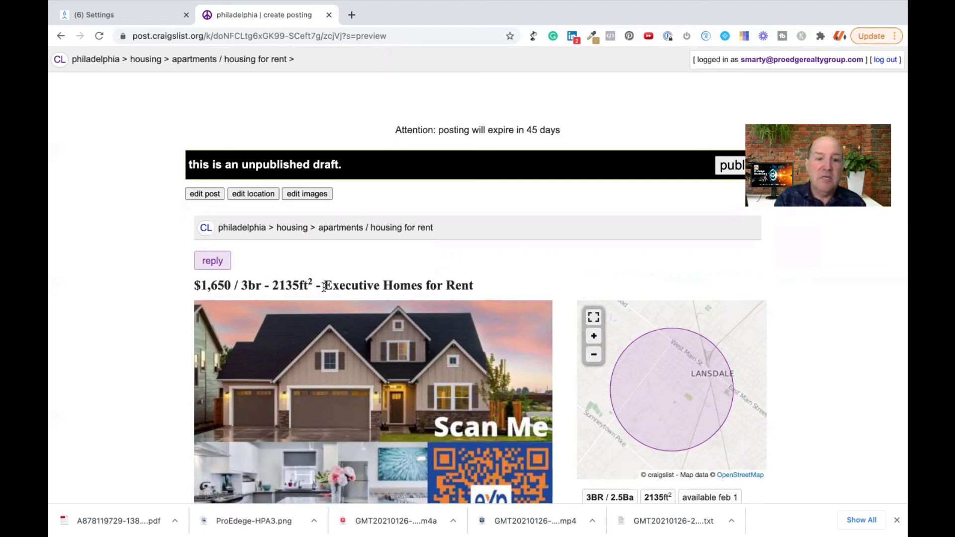
Step: Scroll through the draft preview to check the photo, details and description
scroll(324, 287, "down", 6)
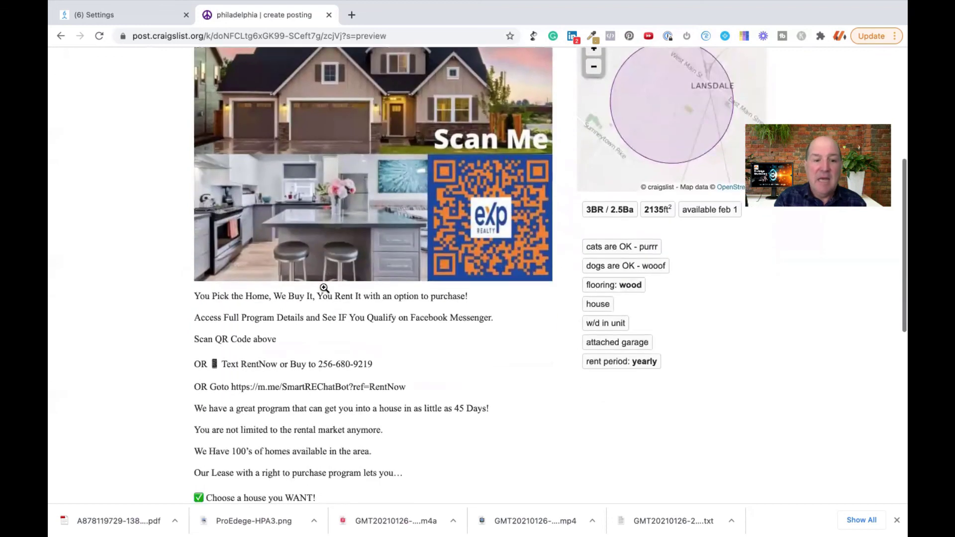
scroll(325, 288, "down", 8)
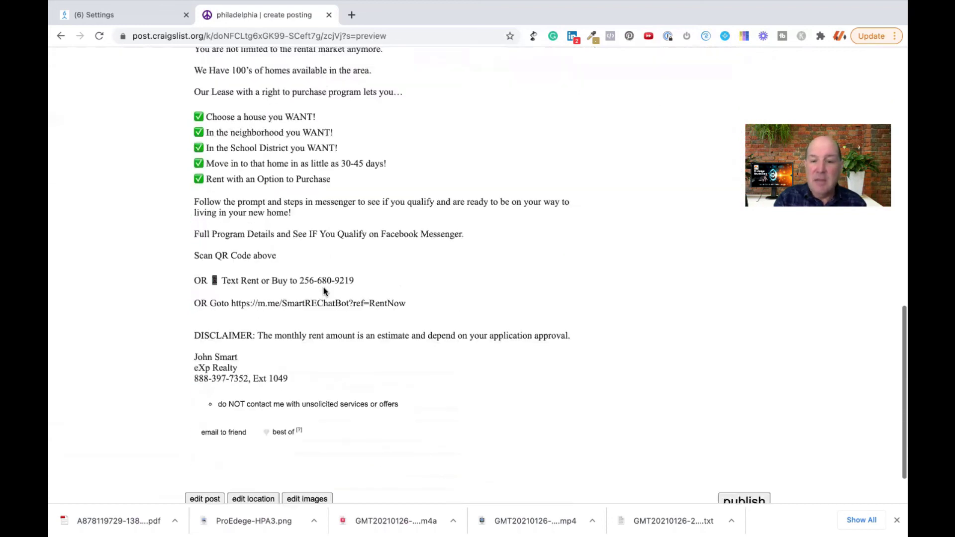
scroll(323, 291, "down", 1)
Step: Publish the Executive Homes for Rent ad from the preview page
left_click(724, 441)
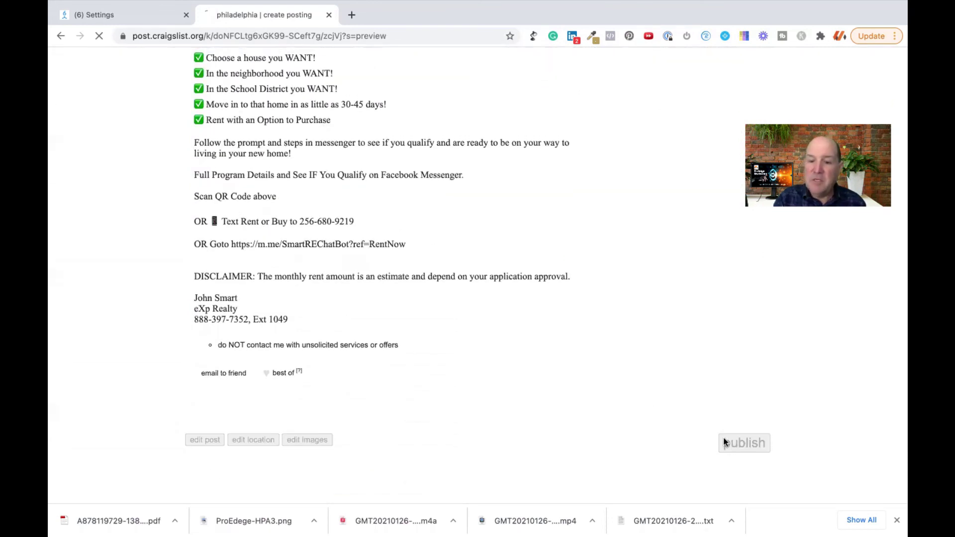